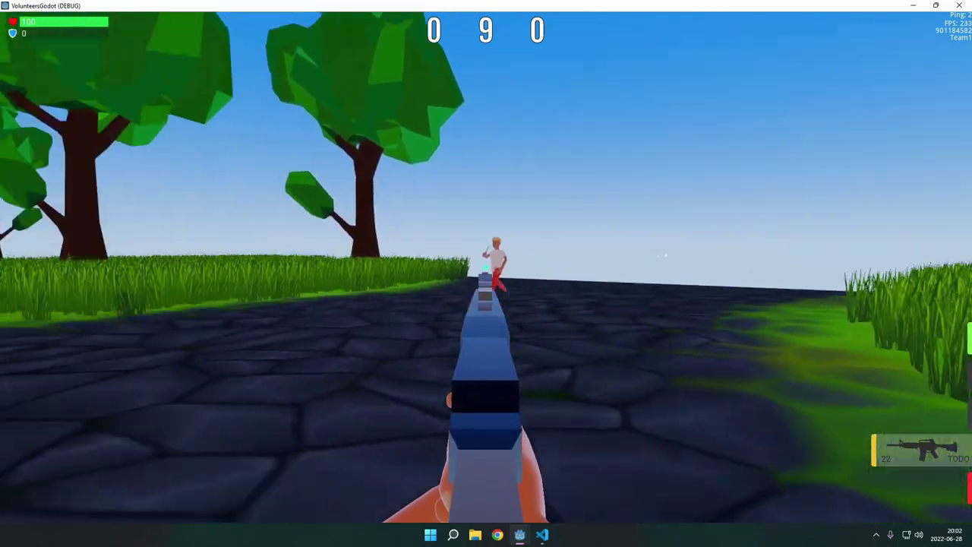
Step: Fire a dozen shots at the running bot as it crosses toward the trees
left_click(486, 267)
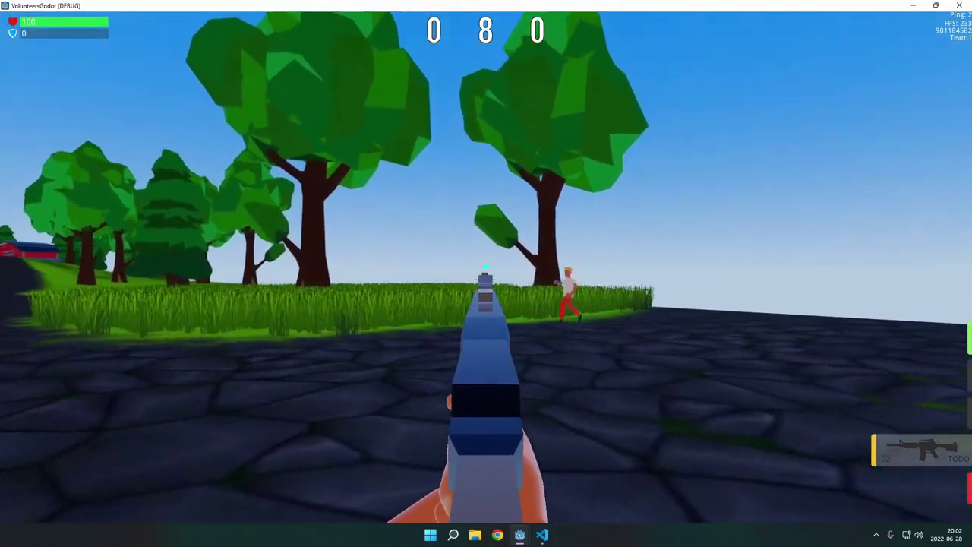
left_click(486, 268)
left_click(486, 267)
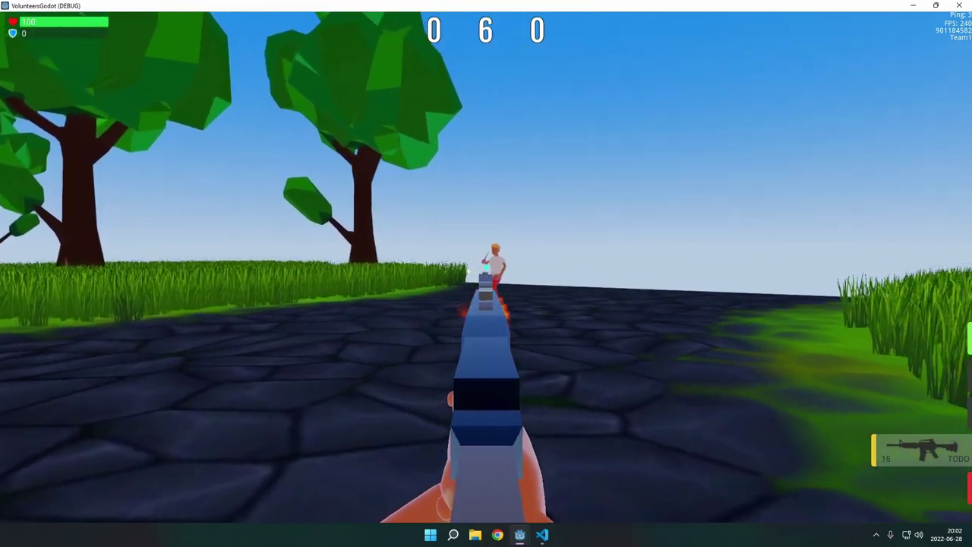
left_click(486, 267)
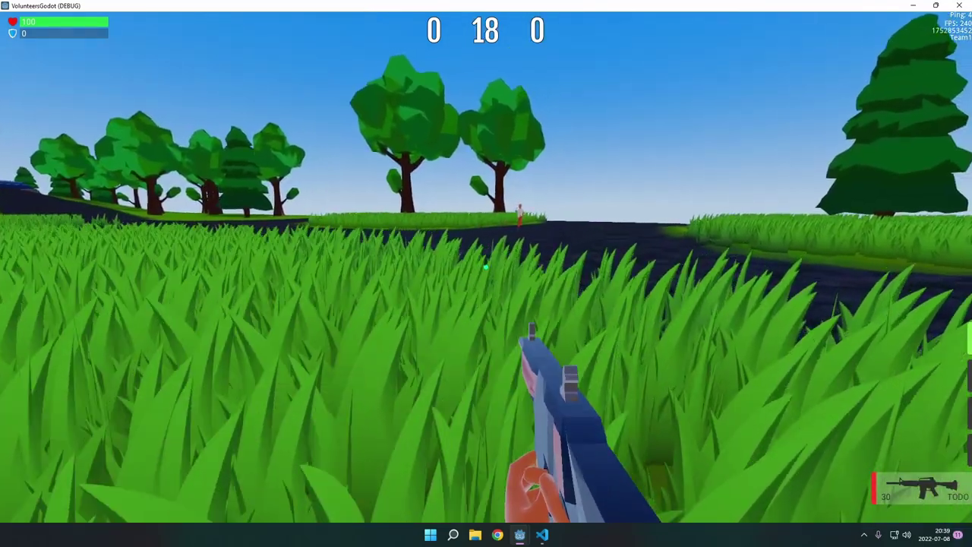
left_click(486, 268)
left_click(486, 267)
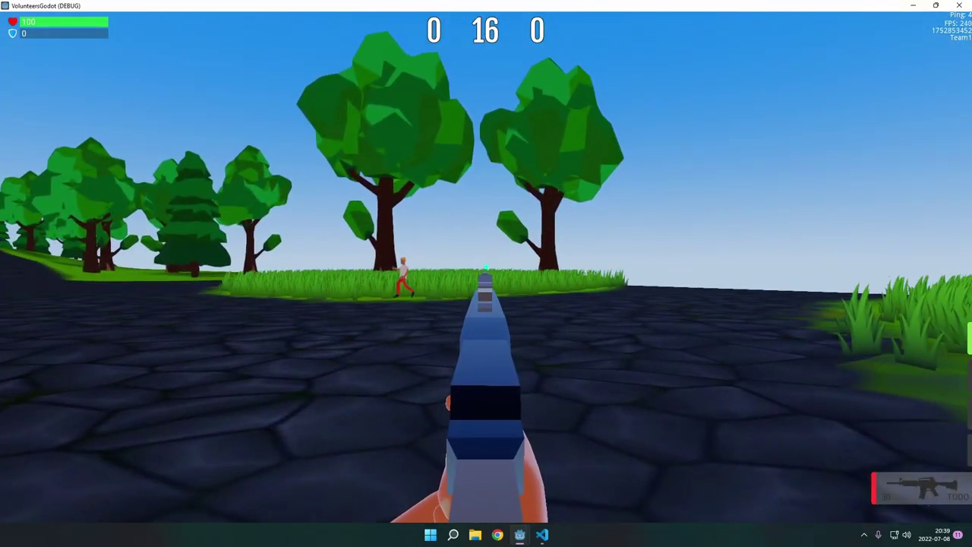
left_click(486, 267)
left_click(486, 268)
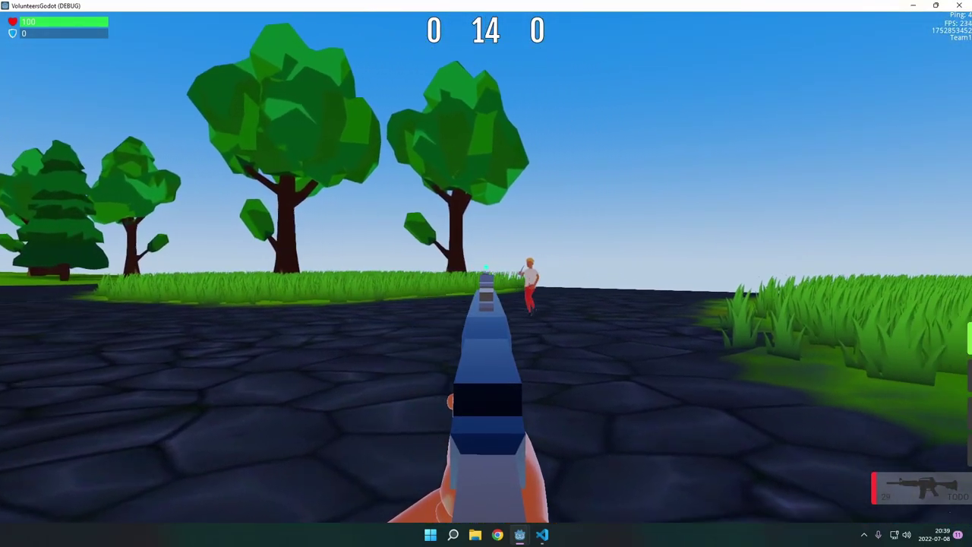
left_click(486, 267)
left_click(486, 268)
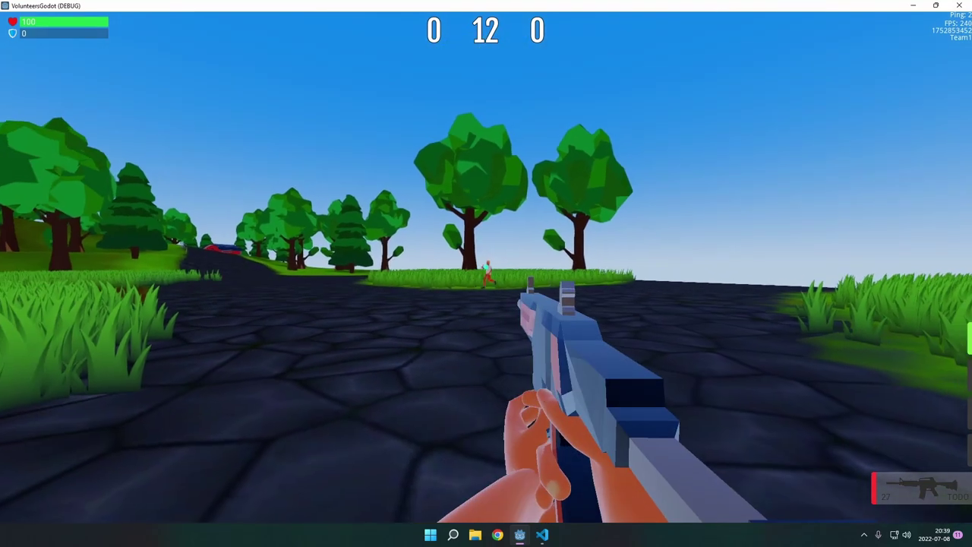
left_click(486, 267)
left_click(486, 267)
left_click(486, 267)
left_click(486, 267)
left_click(486, 267)
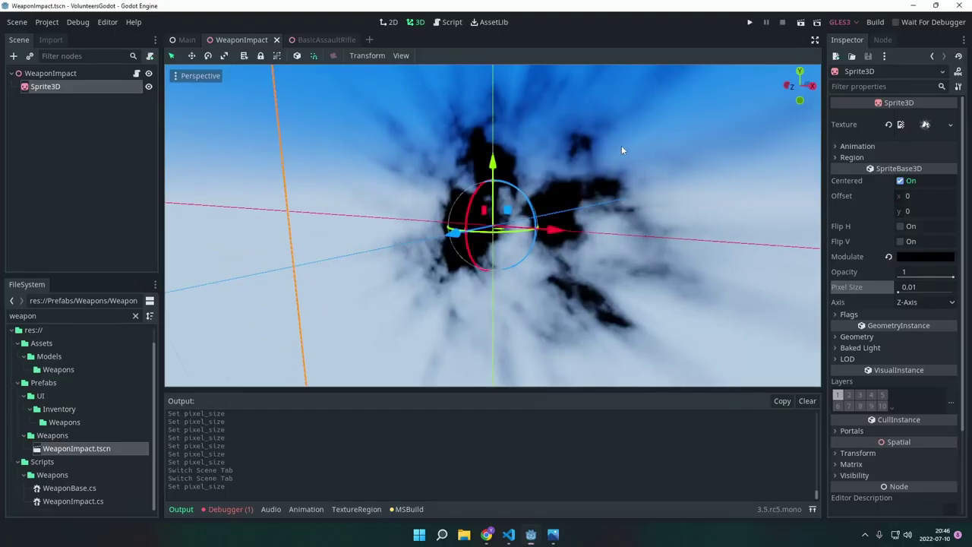
Step: Inspect the WeaponImpact sprite up close, then switch to the BasicAssaultRifle scene
middle_click_drag(638, 160, 618, 178)
scroll(559, 219, "up", 6)
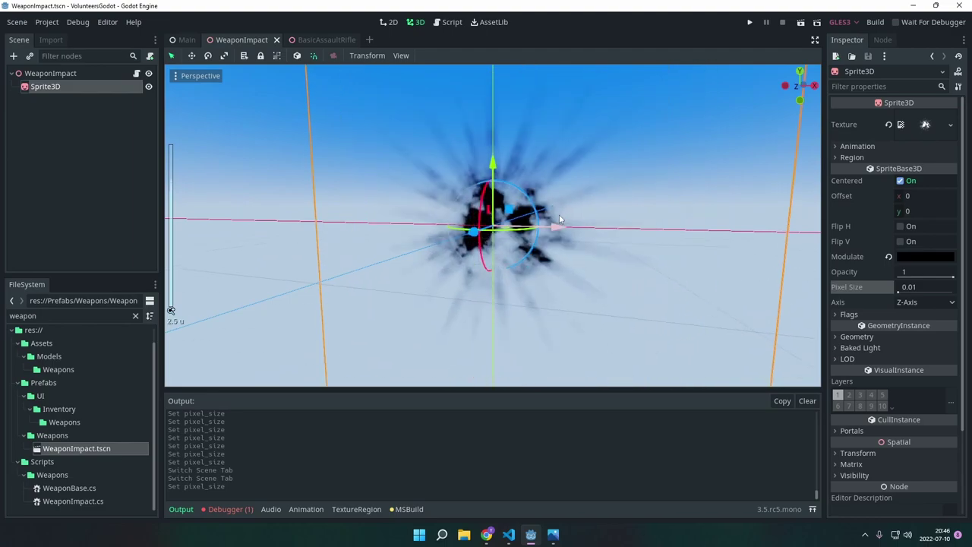
key("ctrl+Tab")
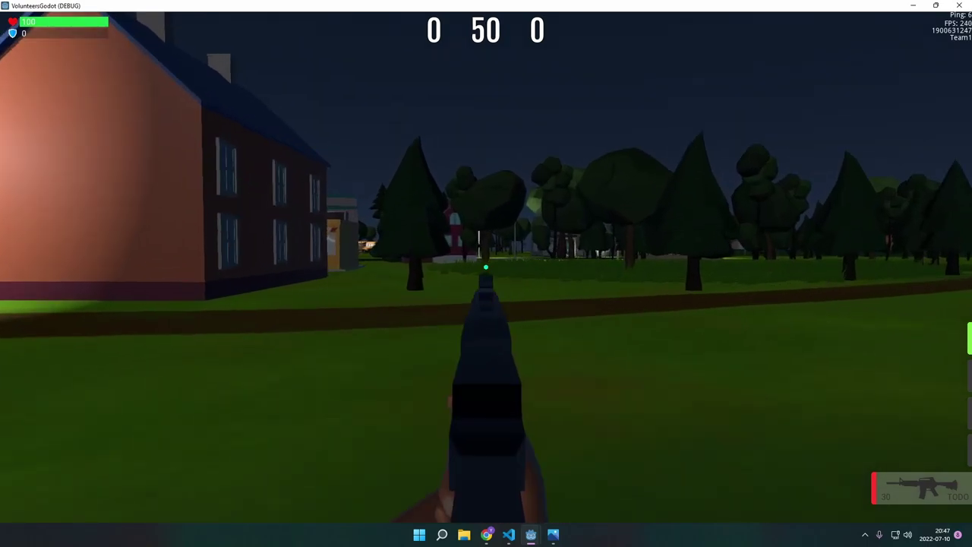
Step: Equip the assault rifle and fire at the hillside, houses, lawn and road, then reload
key("2")
left_click(486, 266)
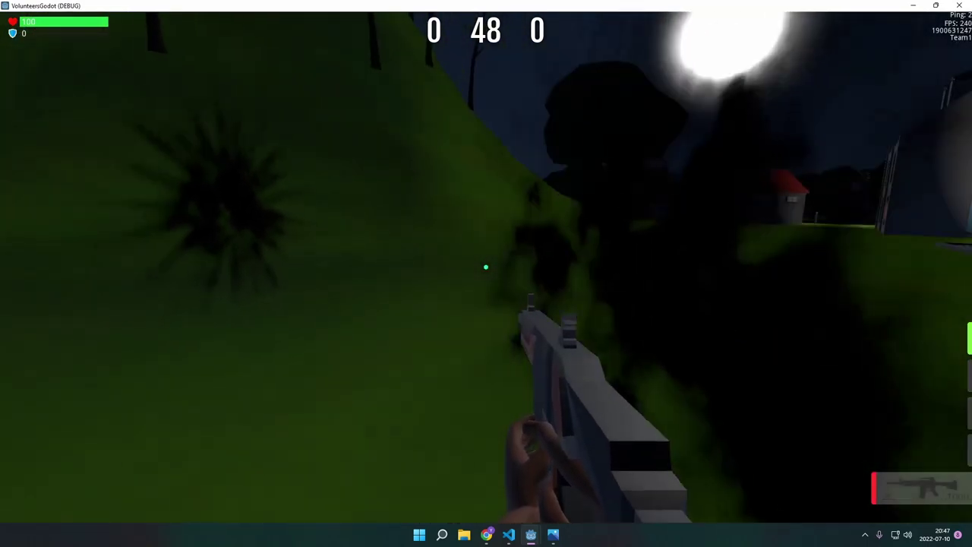
left_click(486, 267)
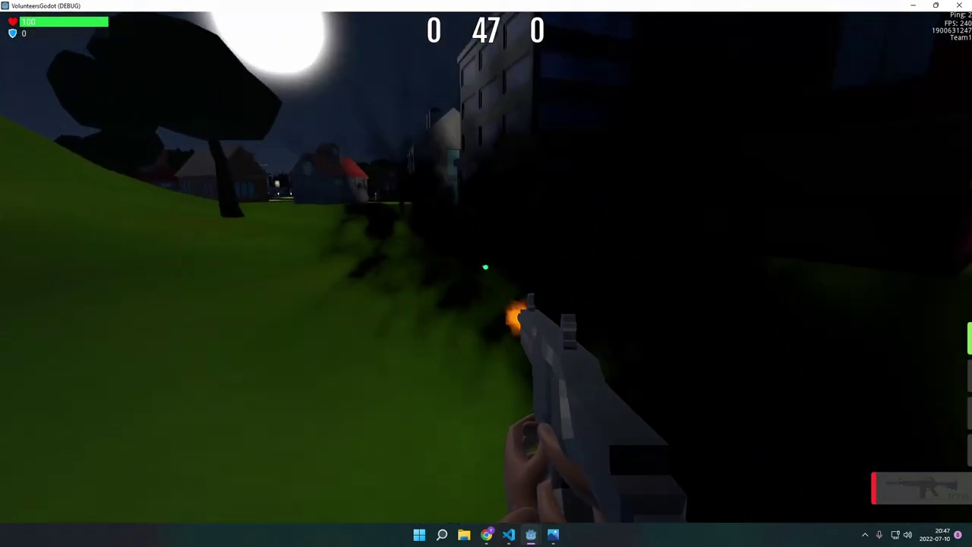
left_click(486, 266)
left_click(486, 266)
left_click(486, 267)
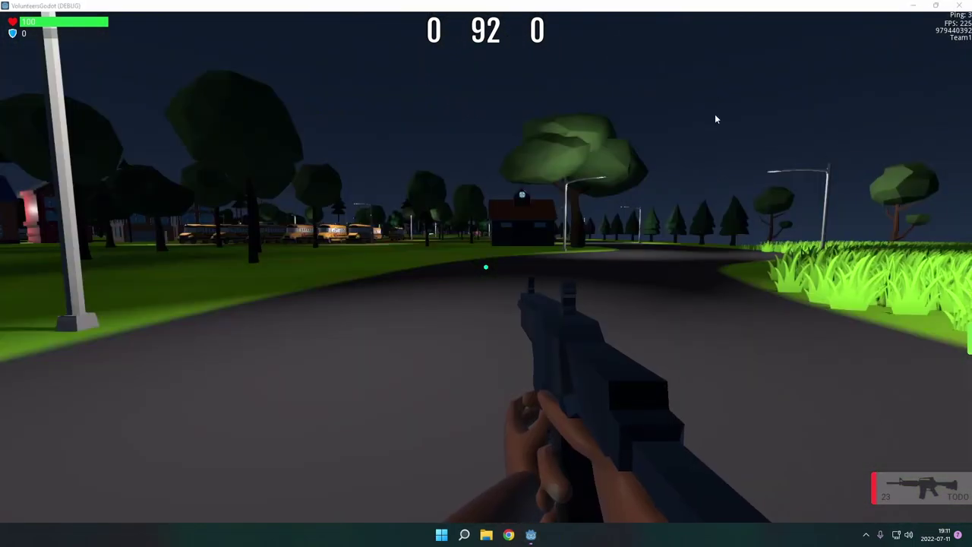
left_click(486, 266)
left_click(486, 267)
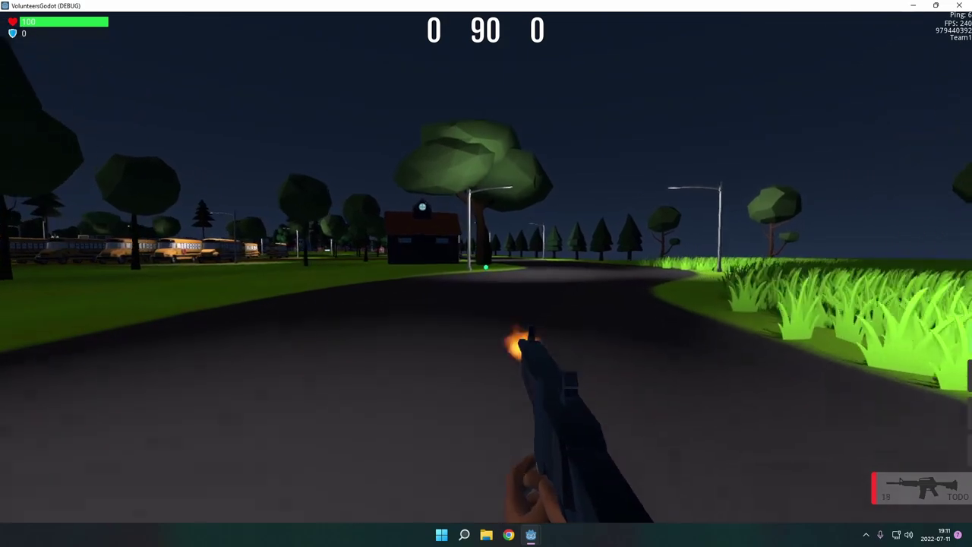
key("r")
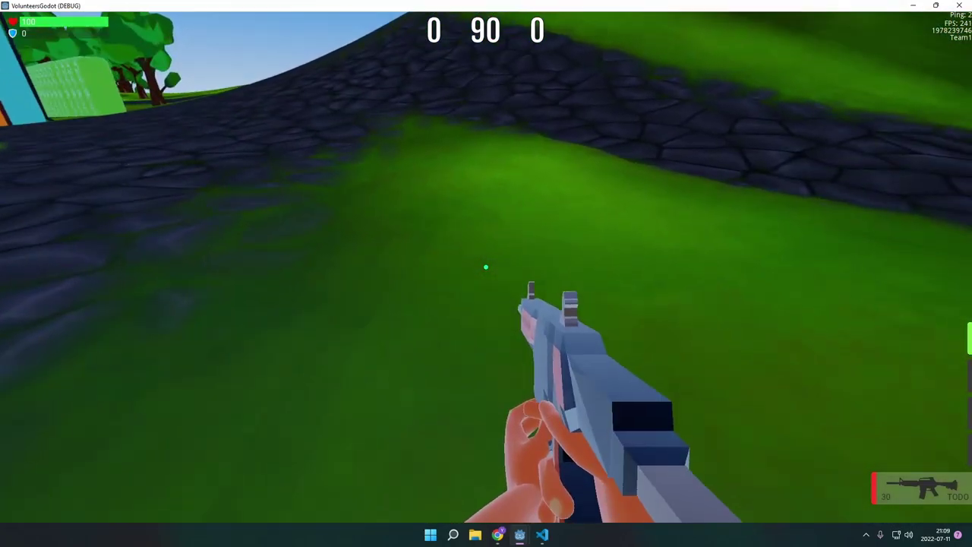
Step: Spray the grass and the building wall with bullet holes, reloading between bursts
left_click(486, 267)
left_click(486, 266)
key("r")
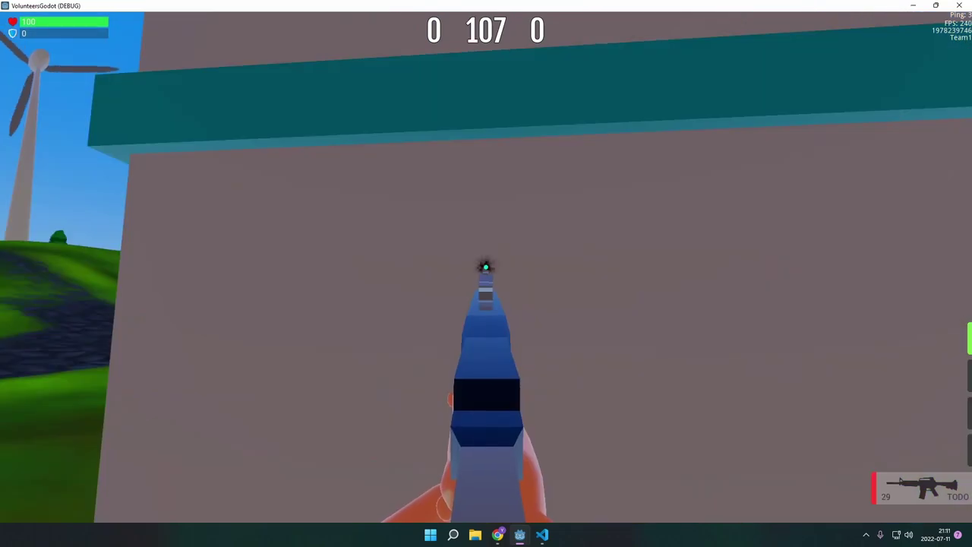
left_click(486, 267)
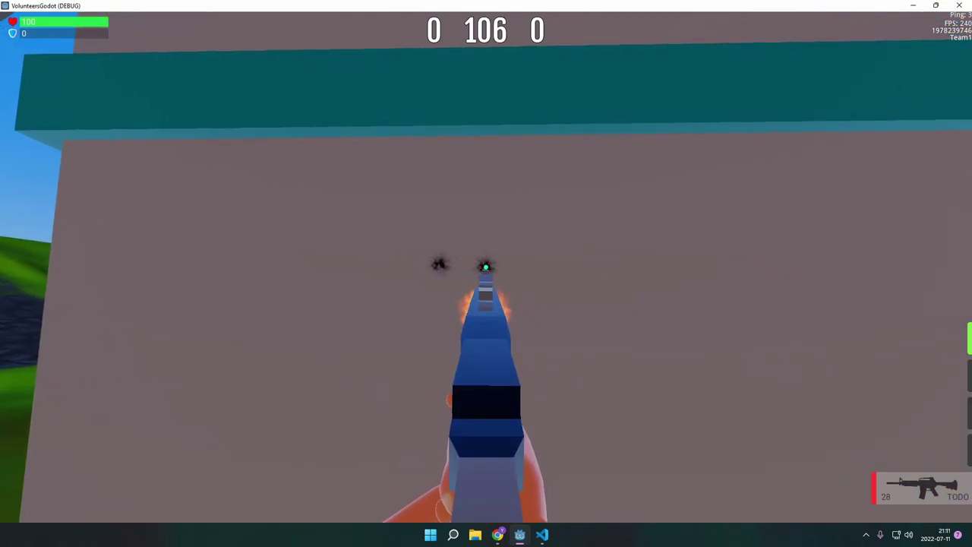
left_click(486, 267)
left_click(486, 267)
left_click(486, 267)
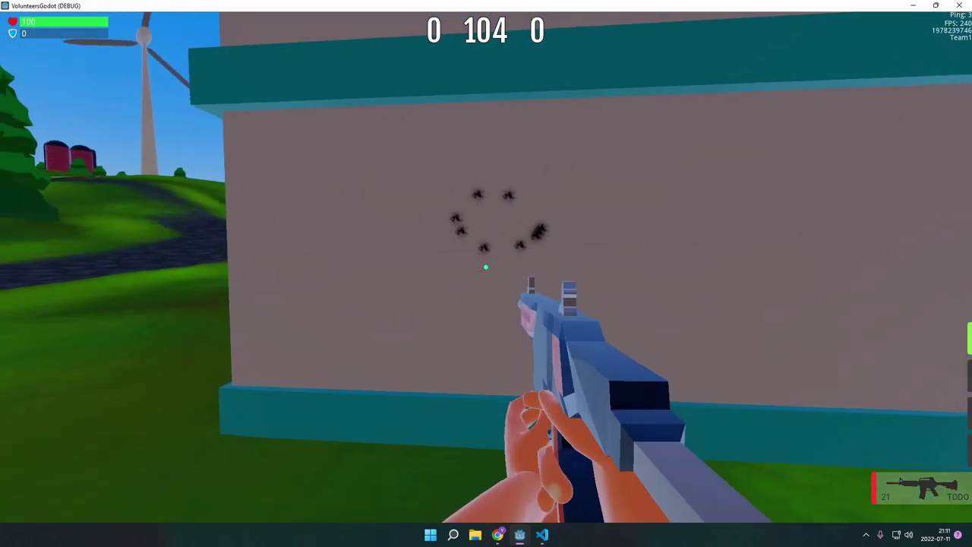
key("r")
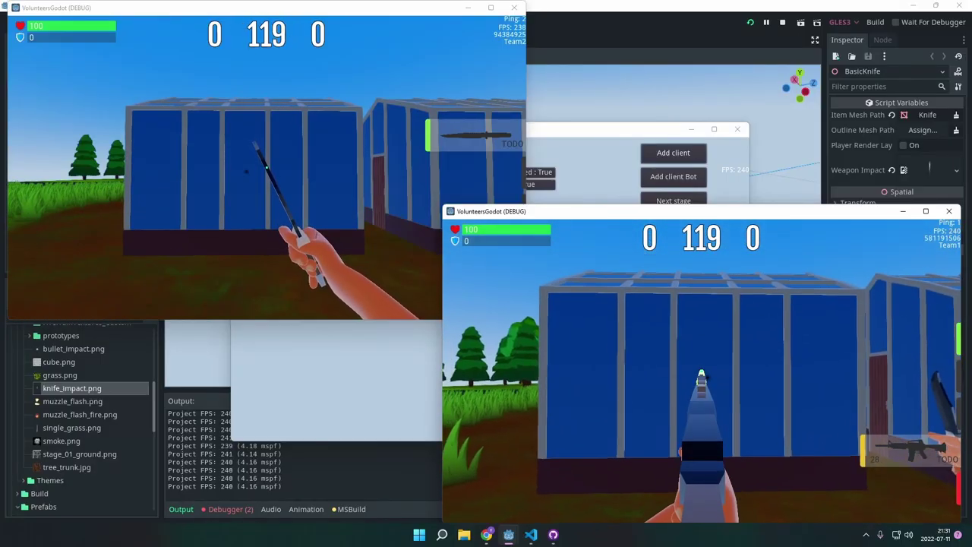
Step: Spray the blue building wall, reload, then fire a ring of shots into it
left_click_drag(701, 374, 701, 374)
key("r")
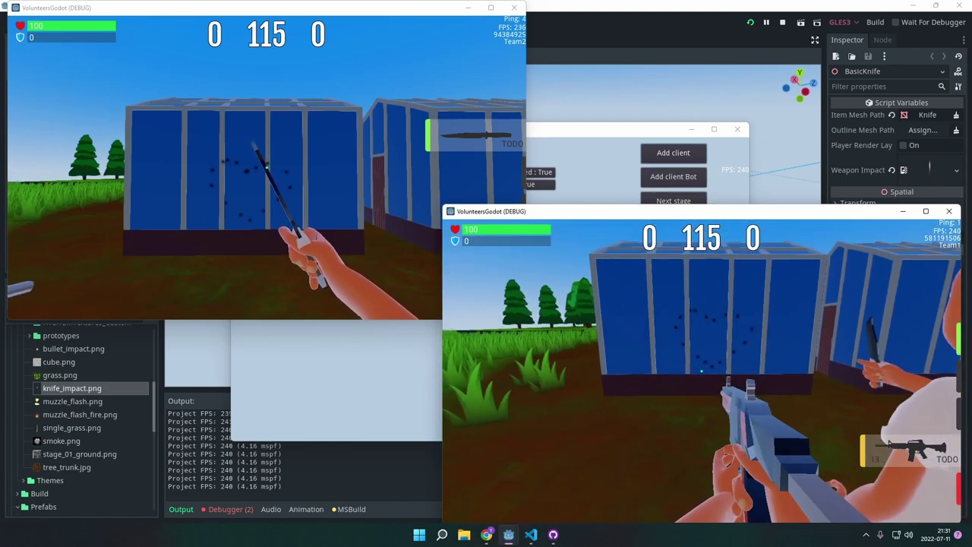
right_click_drag(702, 374, 701, 373)
left_click(702, 373)
left_click_drag(701, 373, 701, 373)
Step: Fire three single aimed shots into the grass field
right_click_drag(701, 373, 702, 371)
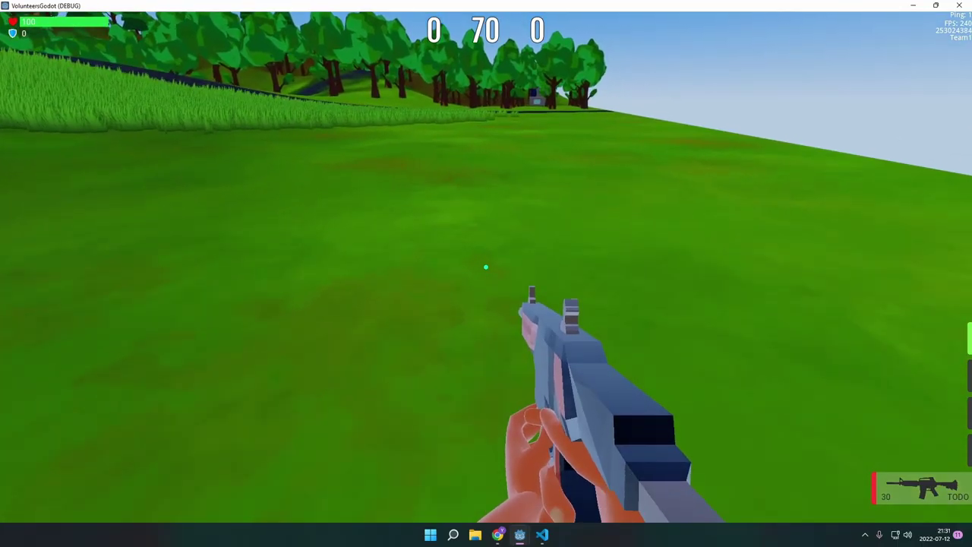
right_click_drag(486, 268, 486, 267)
left_click(486, 267)
left_click(486, 267)
left_click(486, 267)
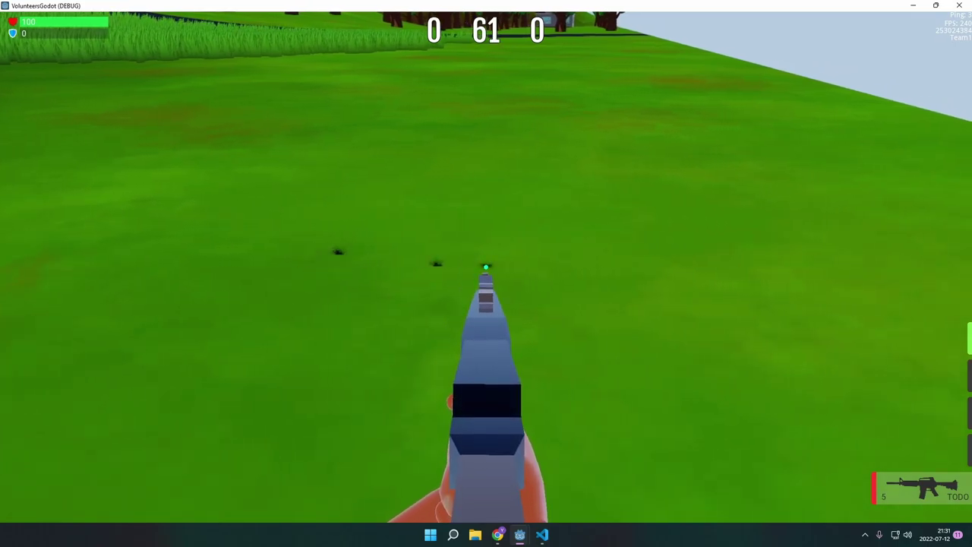
right_click_drag(486, 267, 486, 267)
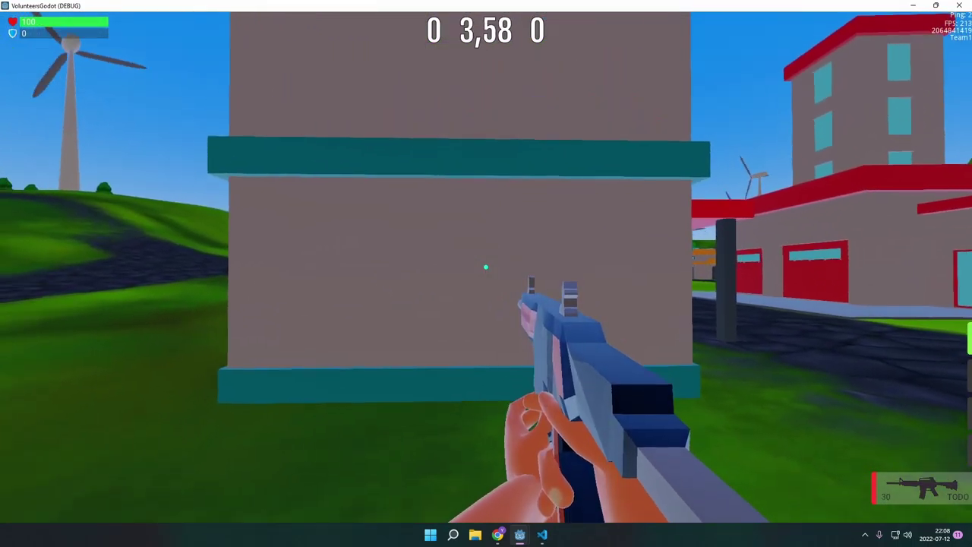
Step: Reload, aim down the sights at the building wall, and fire two bursts into it
right_click_drag(486, 268, 486, 267)
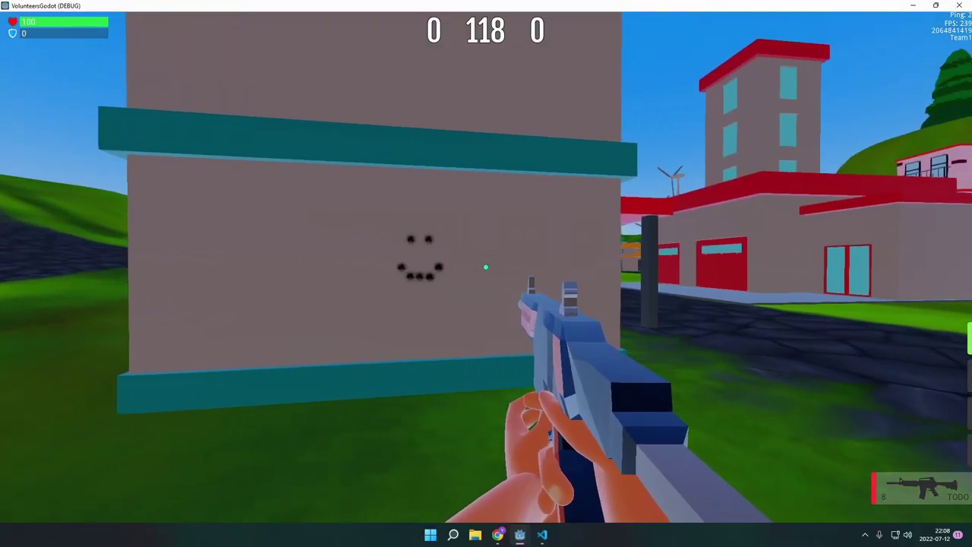
key("r")
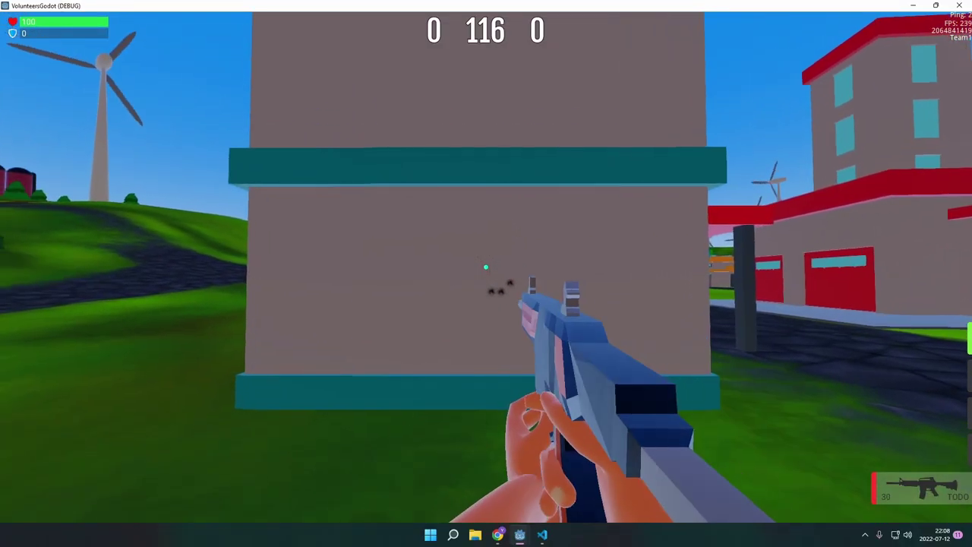
right_click(460, 283)
left_click(459, 283)
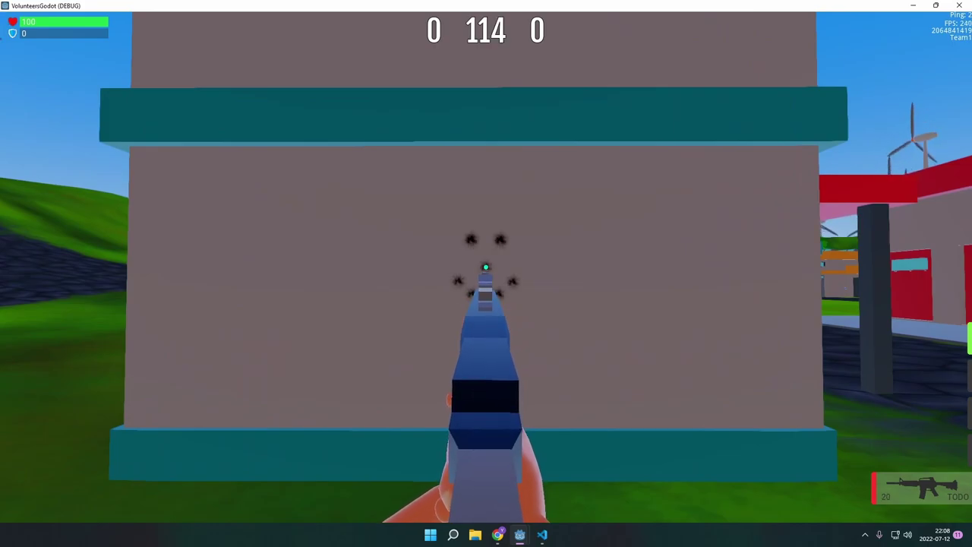
left_click(486, 267)
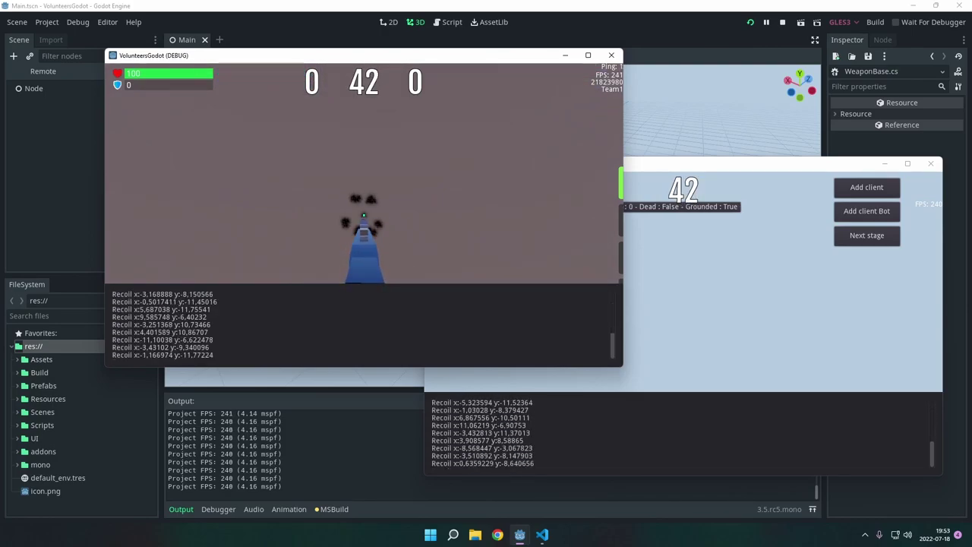
Step: Open the game's settings menu and highlight a Recoil line in the server output log
key("Escape")
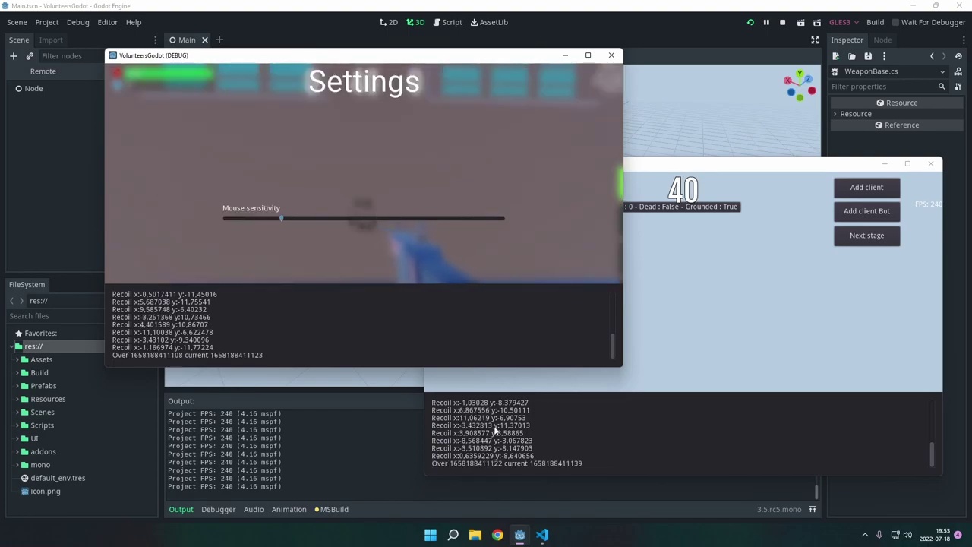
left_click_drag(454, 425, 483, 425)
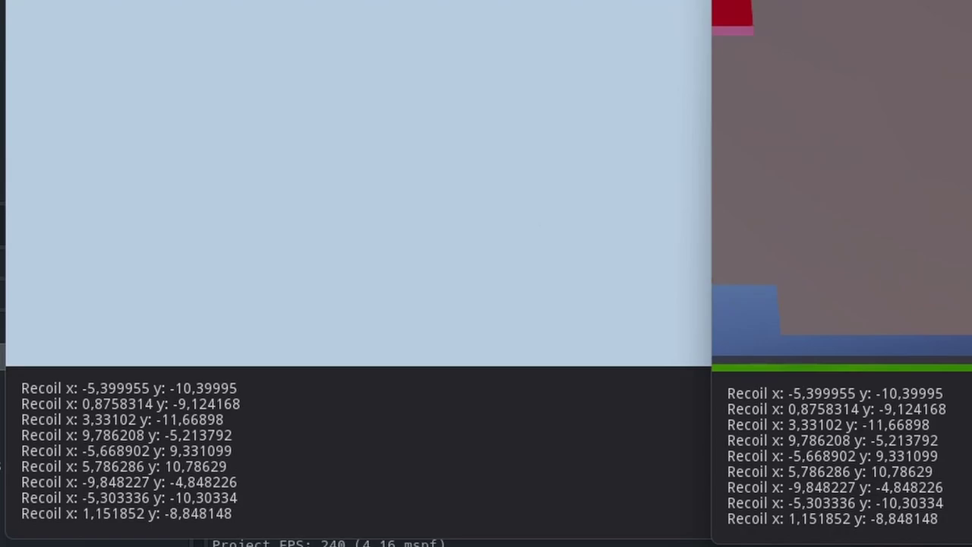
key("Escape")
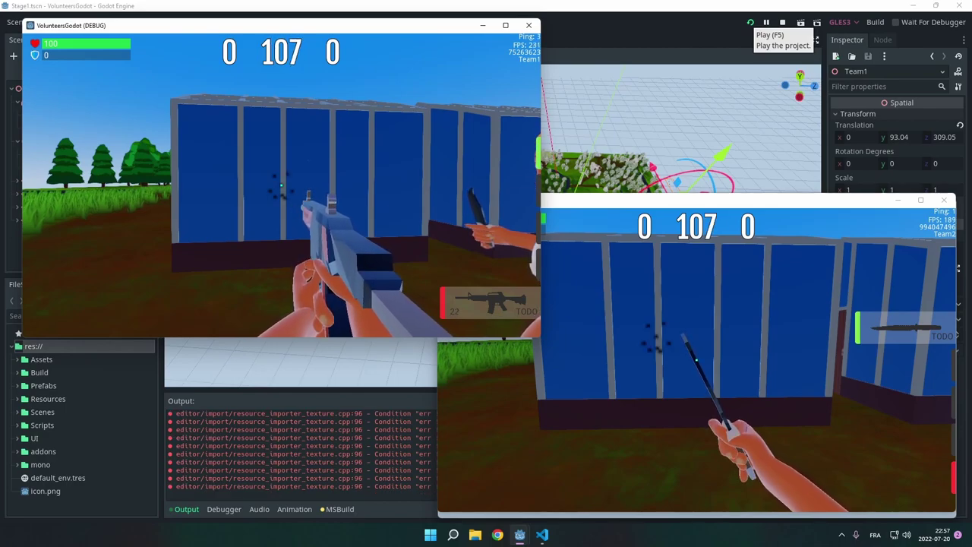
Step: Fire rifle bursts at the blue building wall, reloading twice, then advance while firing
left_click(281, 186)
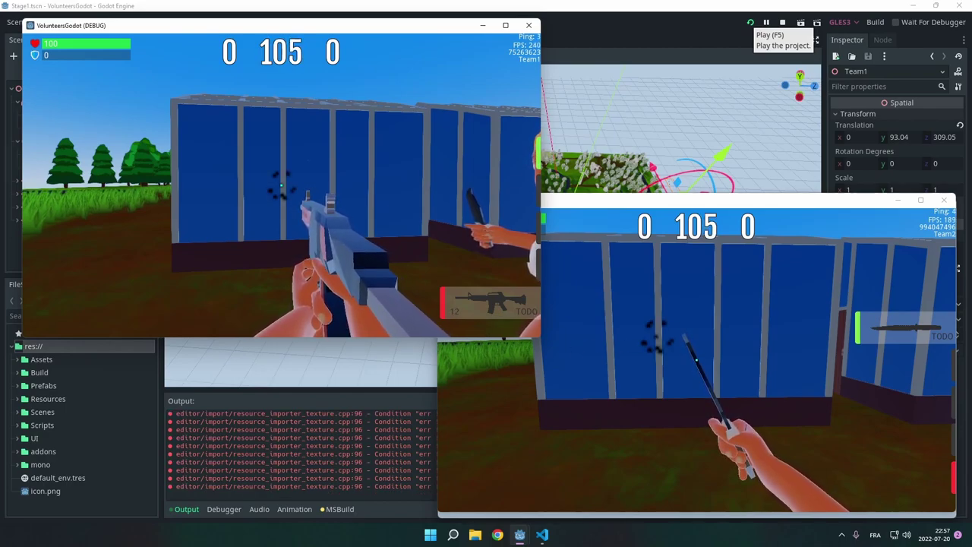
key("r")
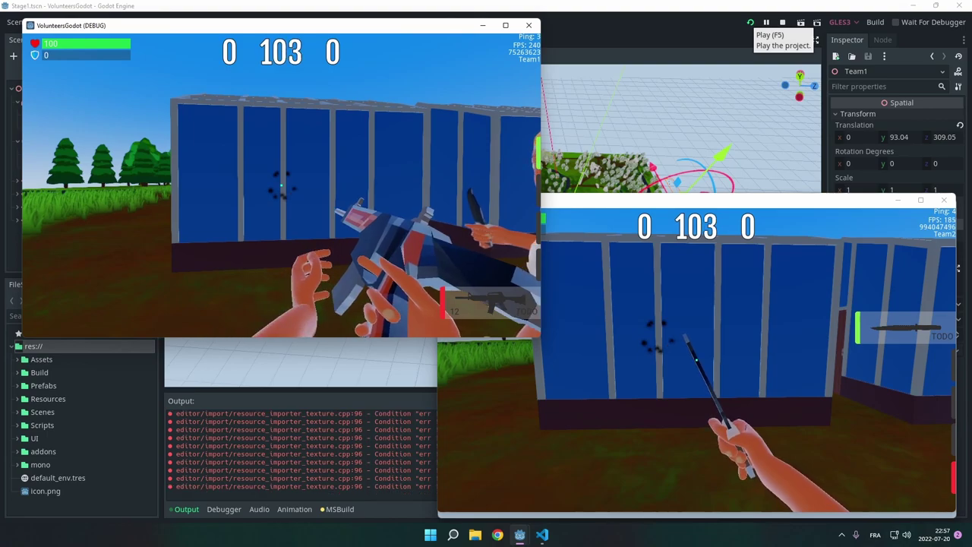
left_click(280, 186)
left_click(280, 186)
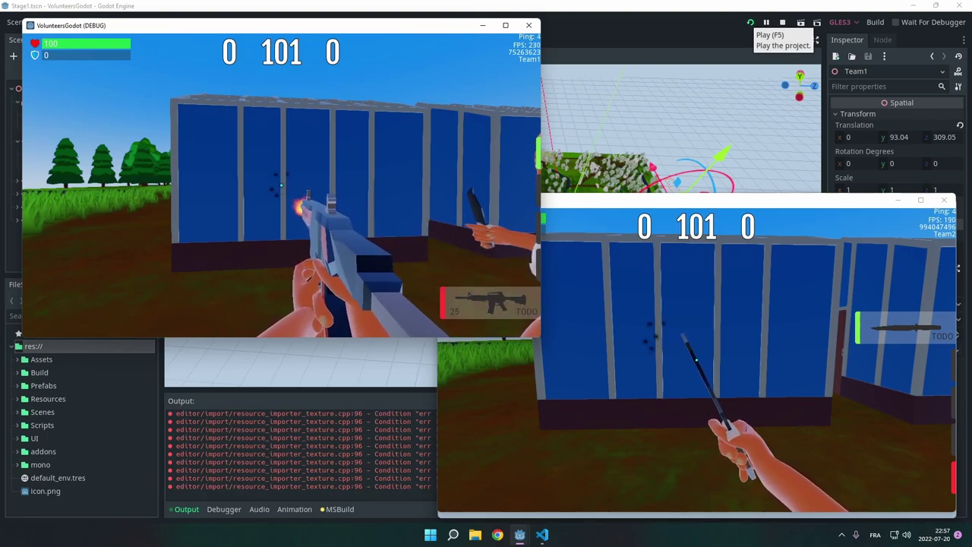
key("r")
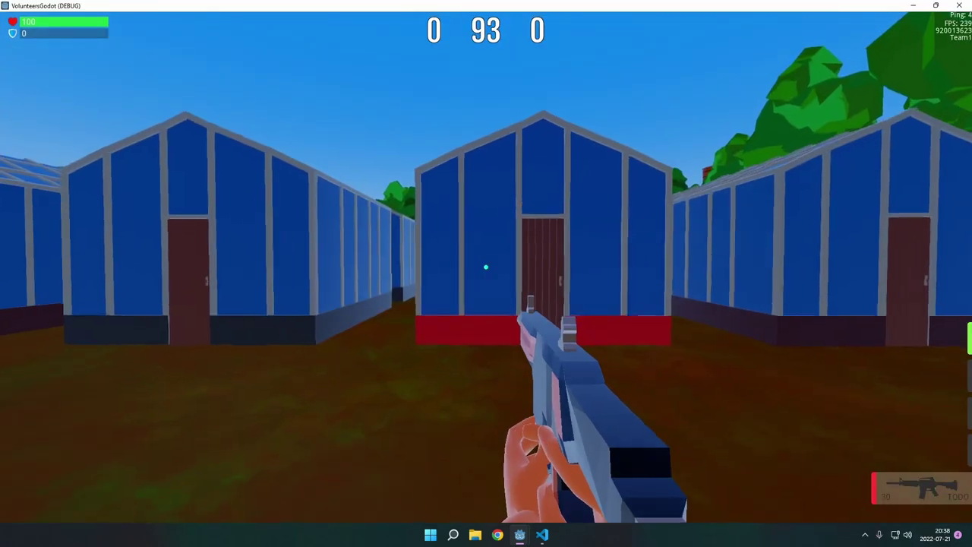
key("w")
left_click_drag(486, 267, 486, 267)
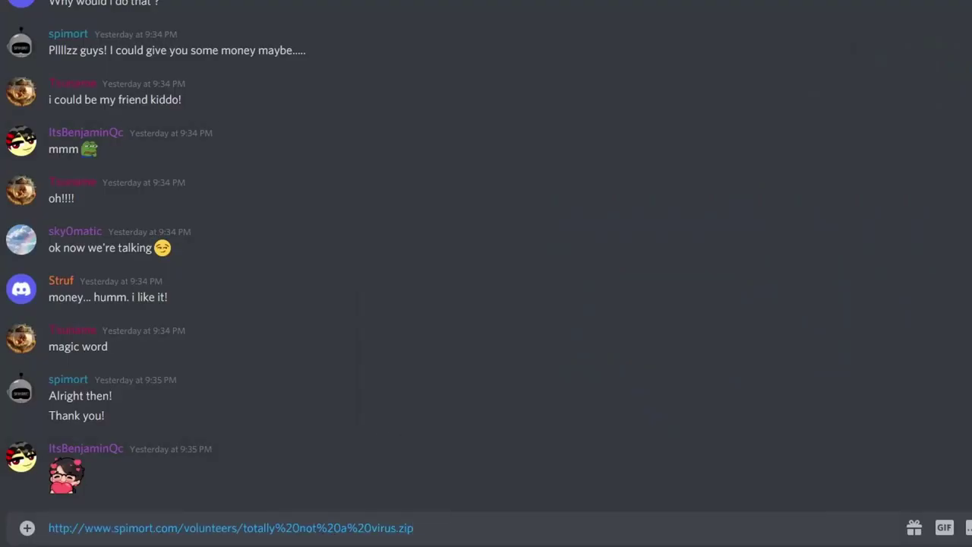
Step: Capitalise the V in the URL's volunteers path and send the link message
key("Delete")
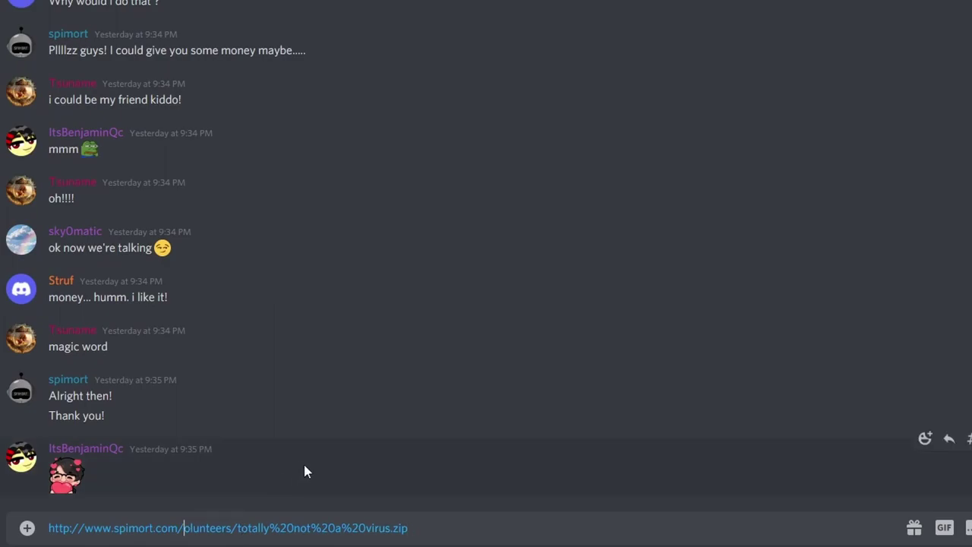
type("V")
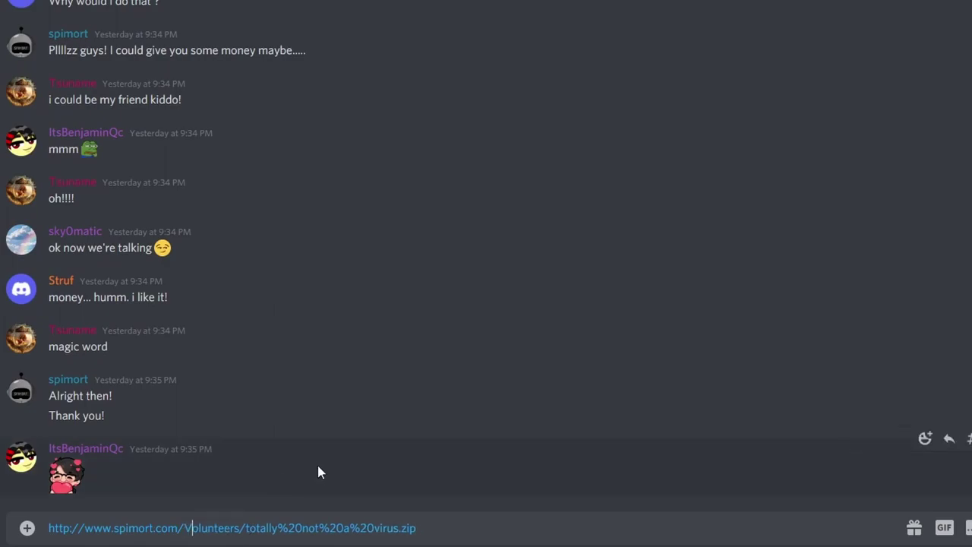
key("Return")
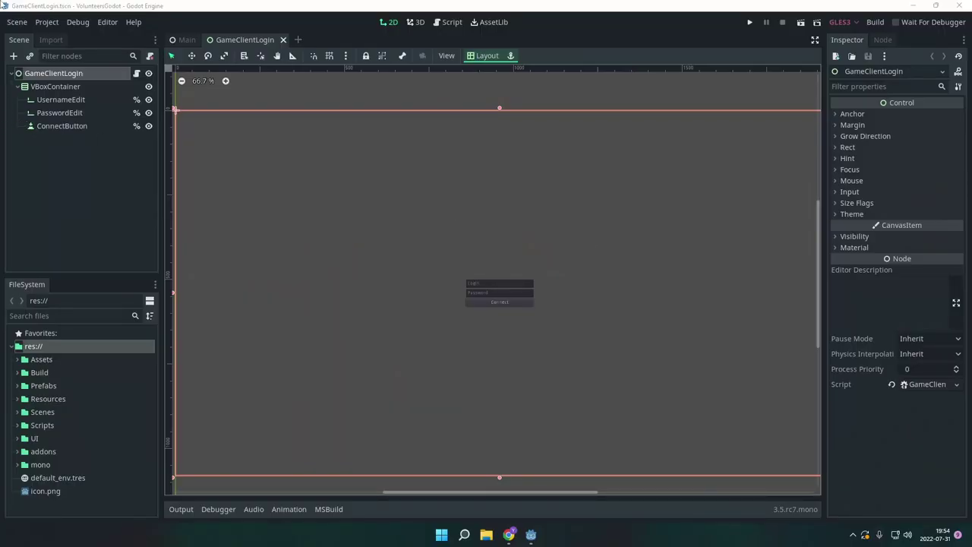
Step: Save the login scene, log in with username and password, then start the Discord sign-in
left_click(490, 284)
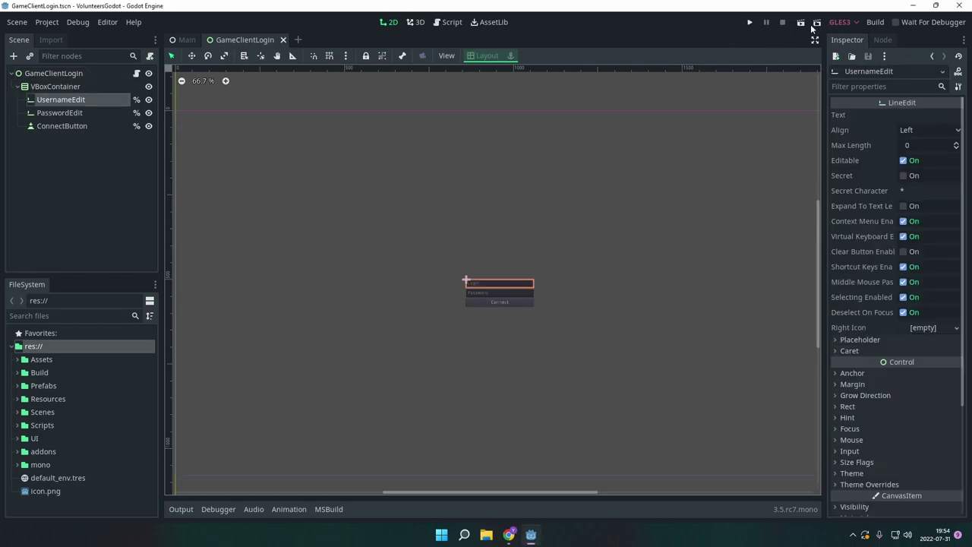
key("ctrl+s")
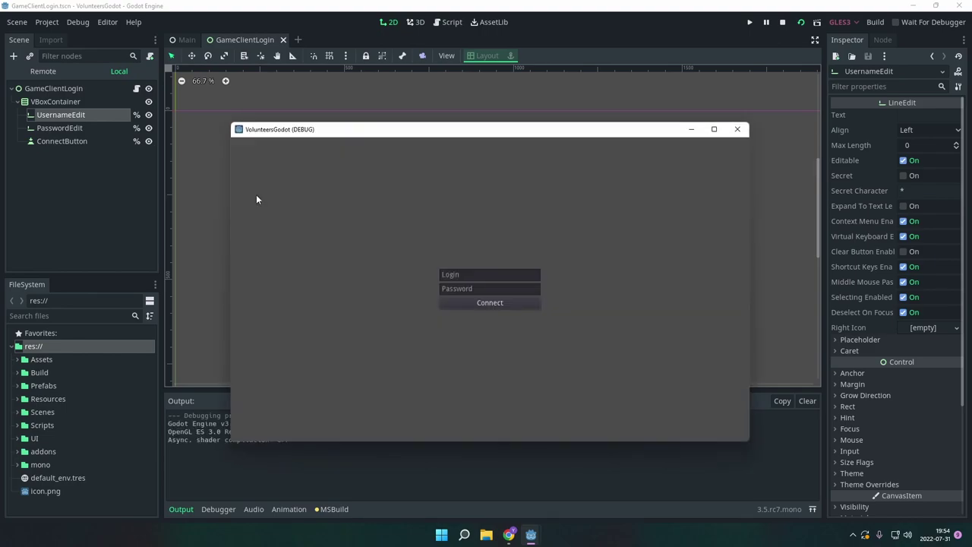
left_click(496, 287)
type("user")
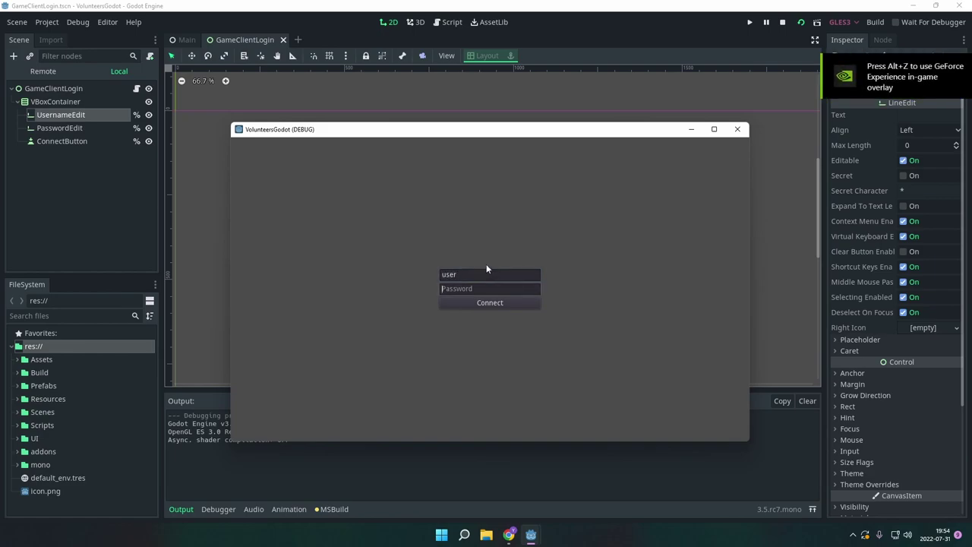
type("pa")
left_click(473, 302)
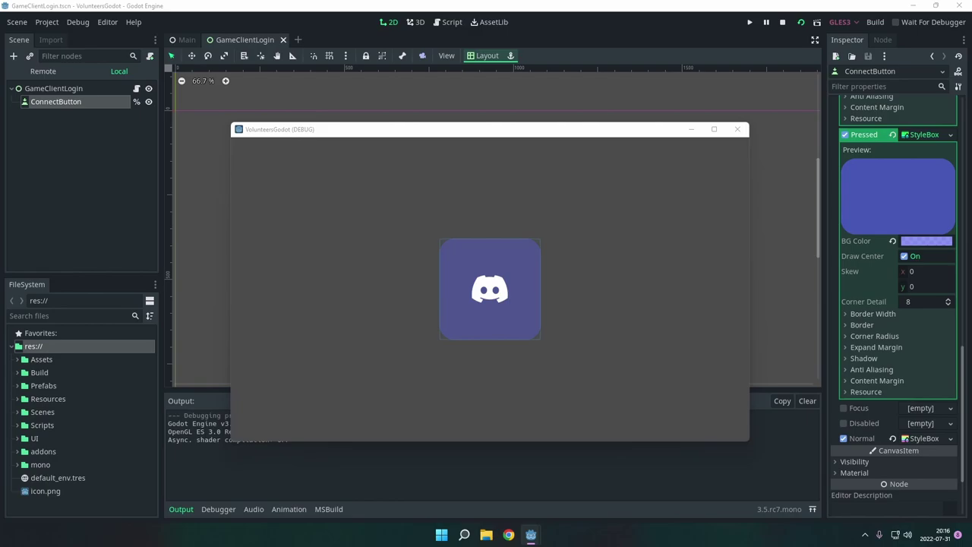
left_click(489, 288)
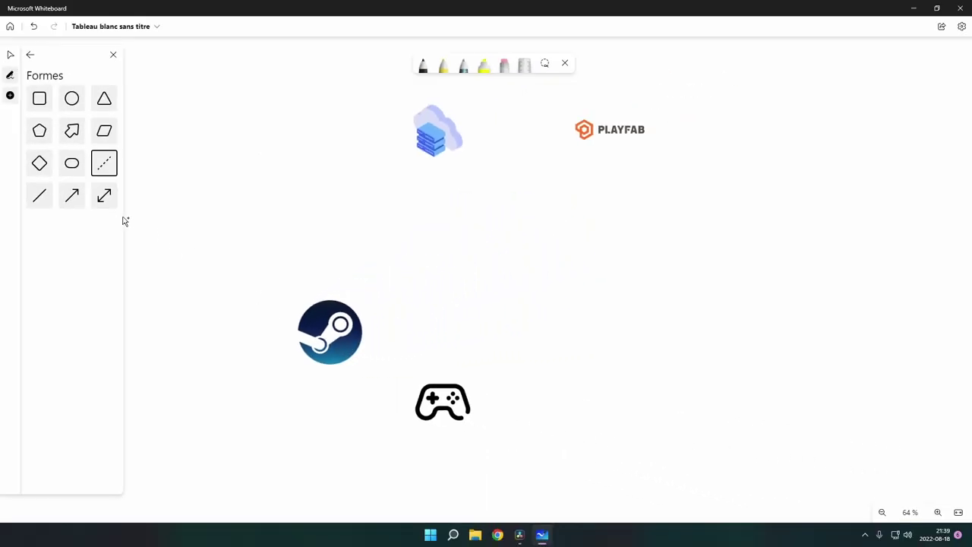
Step: Draw an arrow from the Steam logo to the gamepad and label it Login
left_click(71, 195)
mouse_move(335, 349)
left_mouse_down()
mouse_move(376, 385)
mouse_move(411, 395)
left_mouse_up()
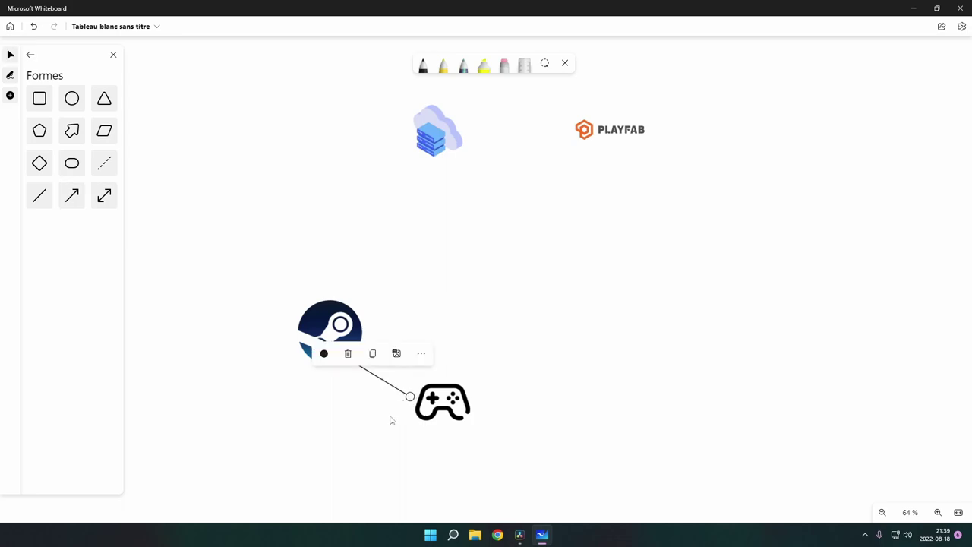
left_click(240, 344)
double_click(427, 345)
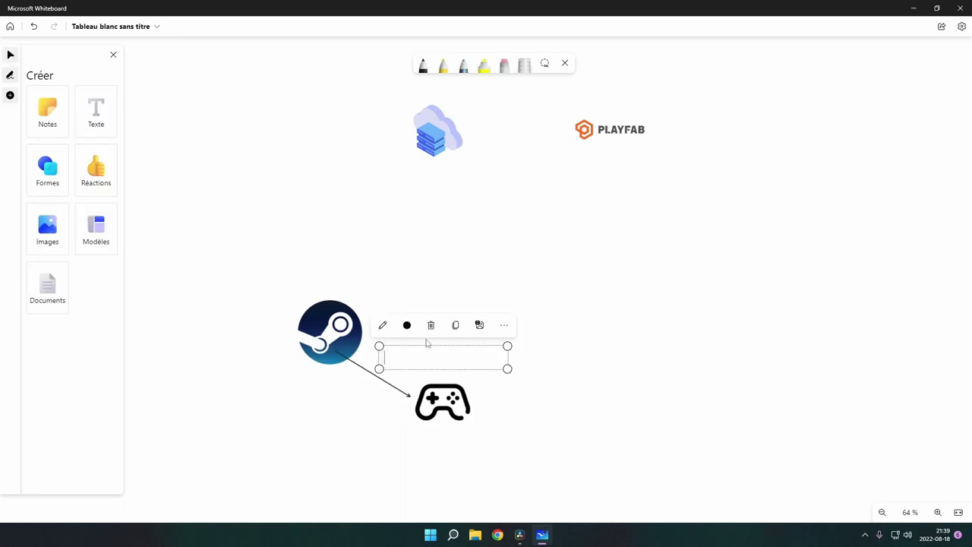
type("Login")
left_click_drag(462, 346, 446, 350)
left_click(338, 404)
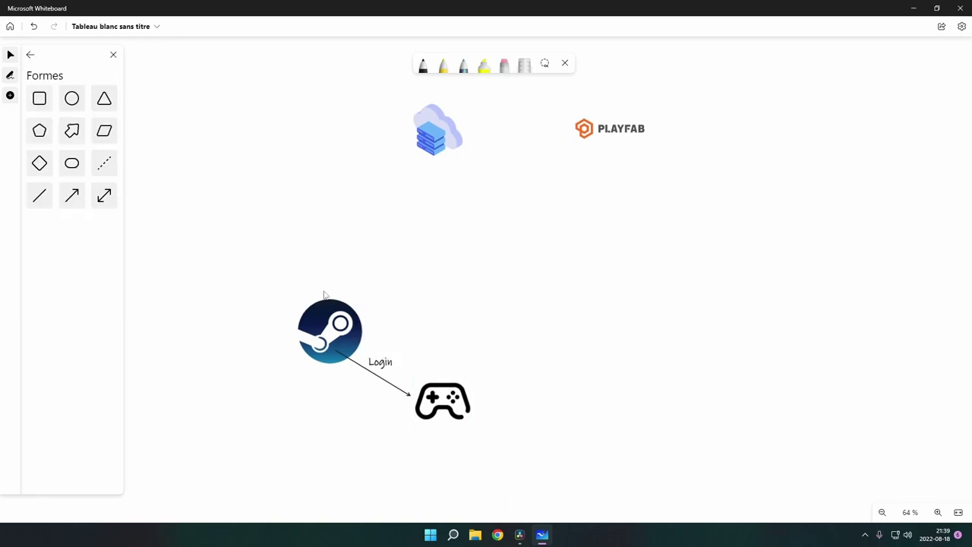
Step: Draw a Login-labelled arrow from the gamepad up to the cloud icon
left_click(72, 196)
left_click_drag(440, 377, 443, 165)
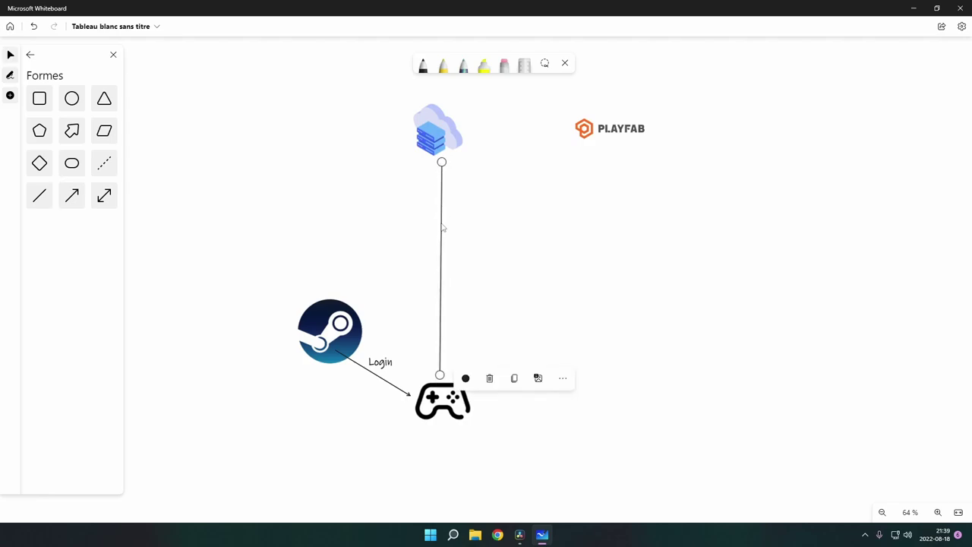
left_click(516, 293)
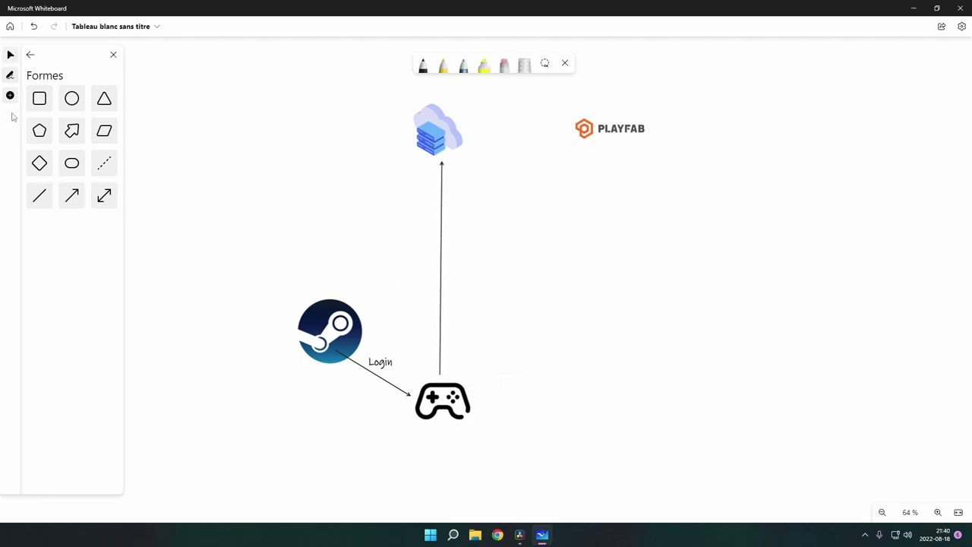
type("Login")
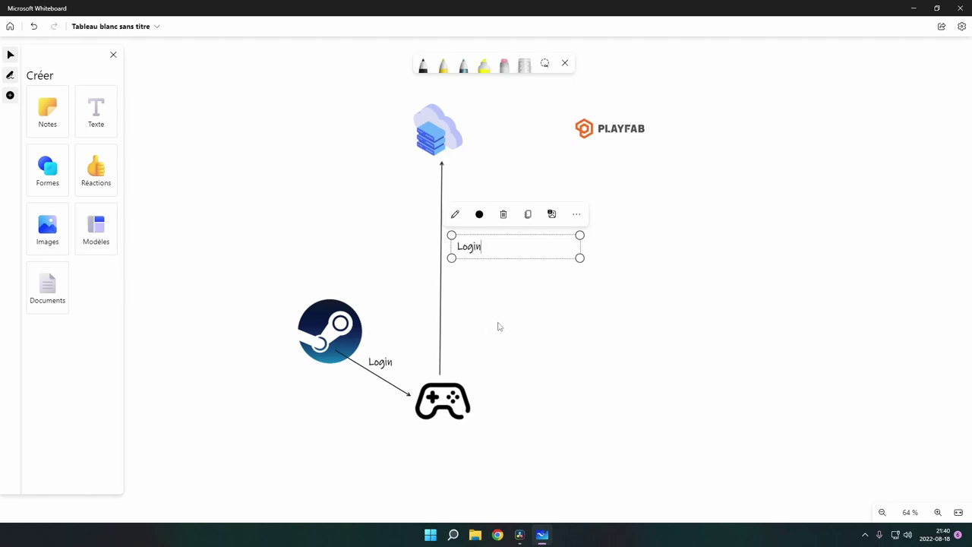
left_click(498, 325)
left_click_drag(472, 253, 467, 253)
left_click(504, 323)
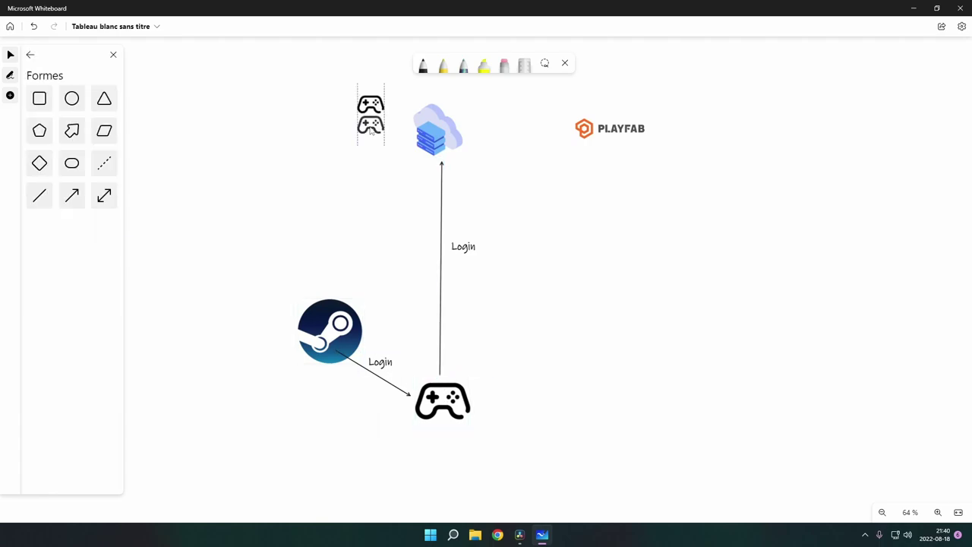
left_click(371, 106)
Step: Paste another controller icon and stack it under the other two
left_click(347, 201)
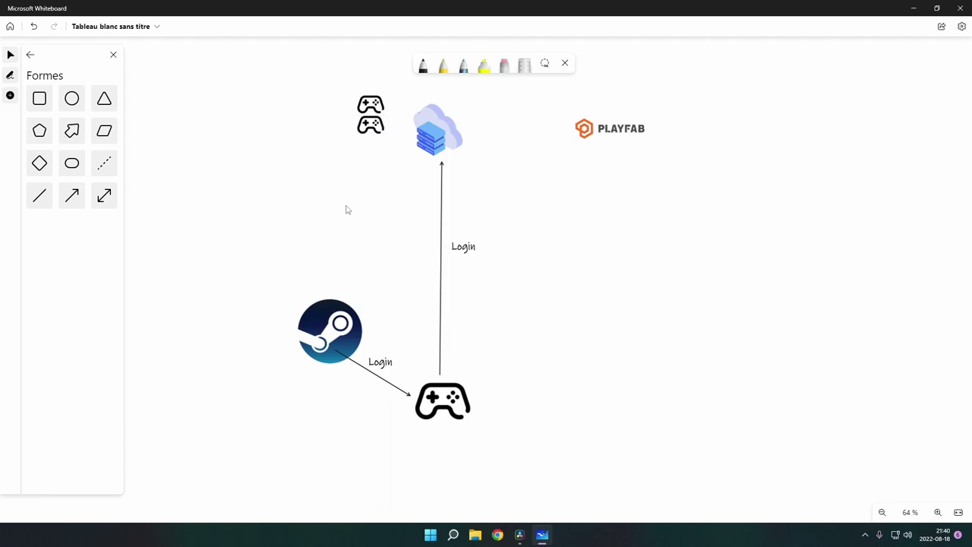
key("ctrl+v")
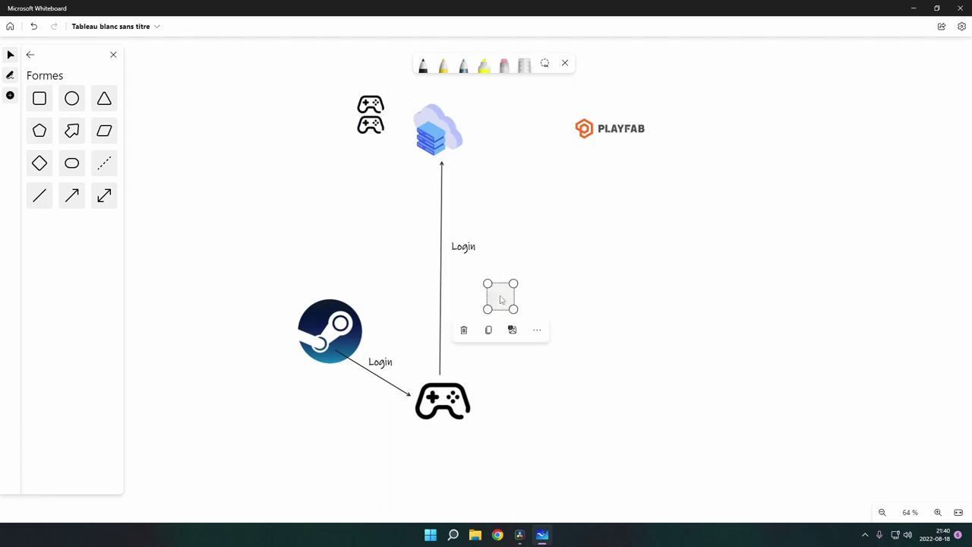
left_click_drag(501, 299, 389, 155)
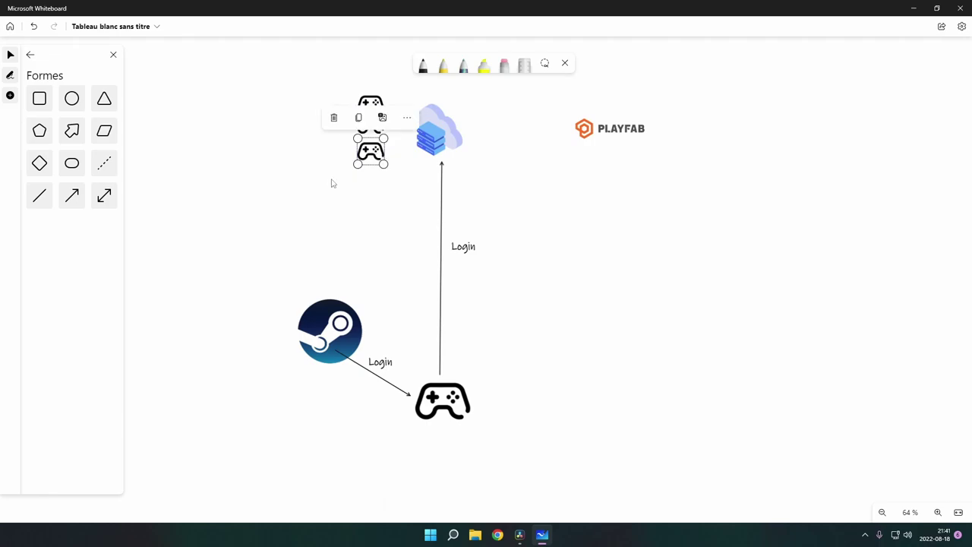
left_click(332, 180)
Step: Add a Players label above the controller stack
left_click(446, 98)
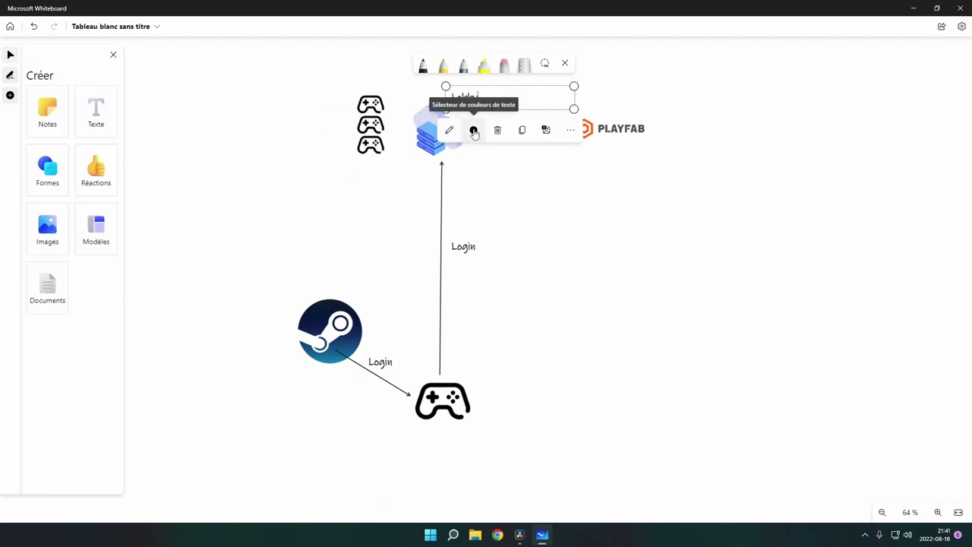
left_click(372, 106)
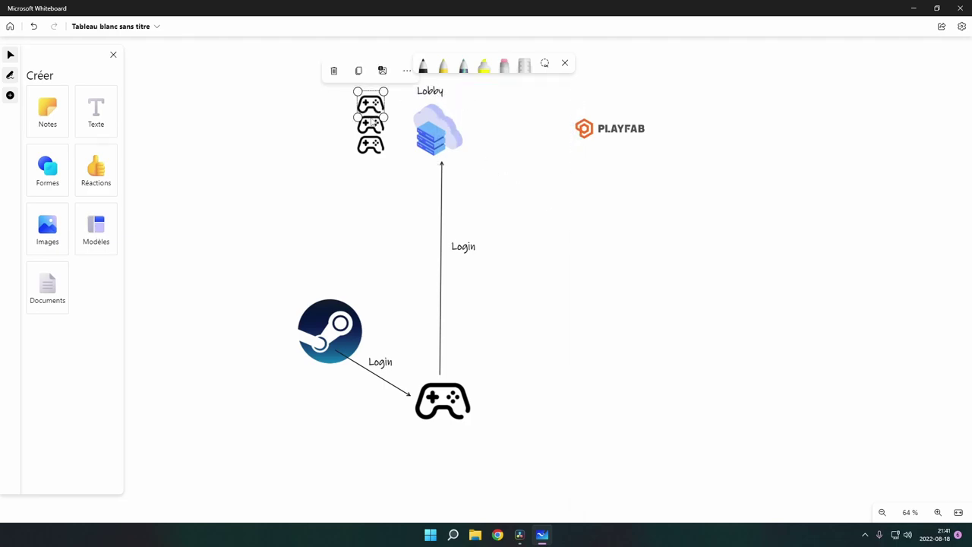
left_click(370, 213)
left_click(430, 83)
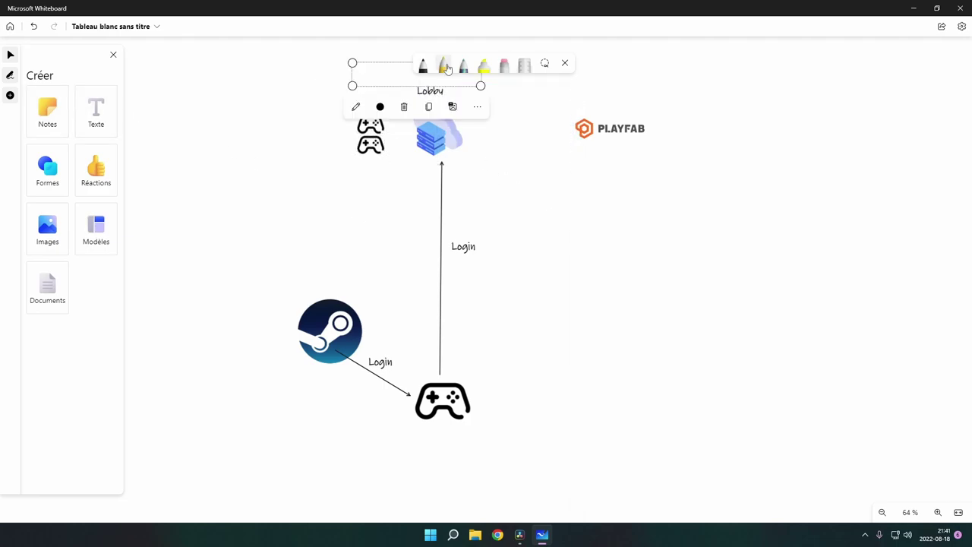
type("Players")
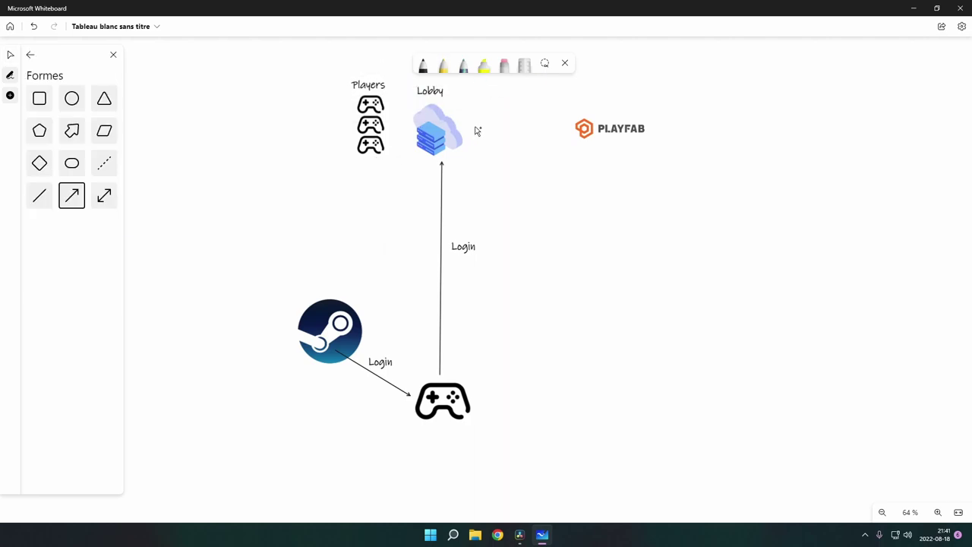
Step: Draw an arrow from the cloud to the PlayFab logo labelled Start server
left_click_drag(475, 128, 569, 129)
type("S")
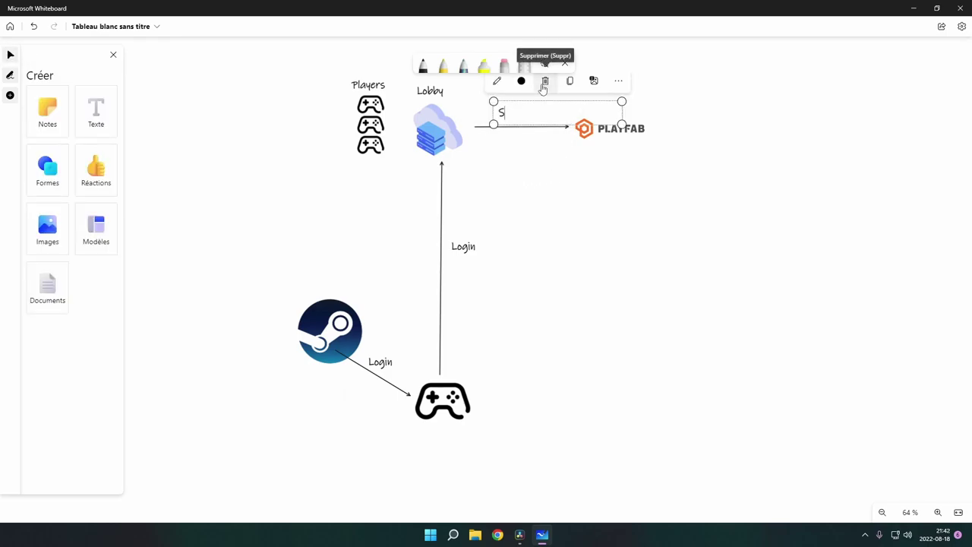
type("tart server")
left_click(542, 180)
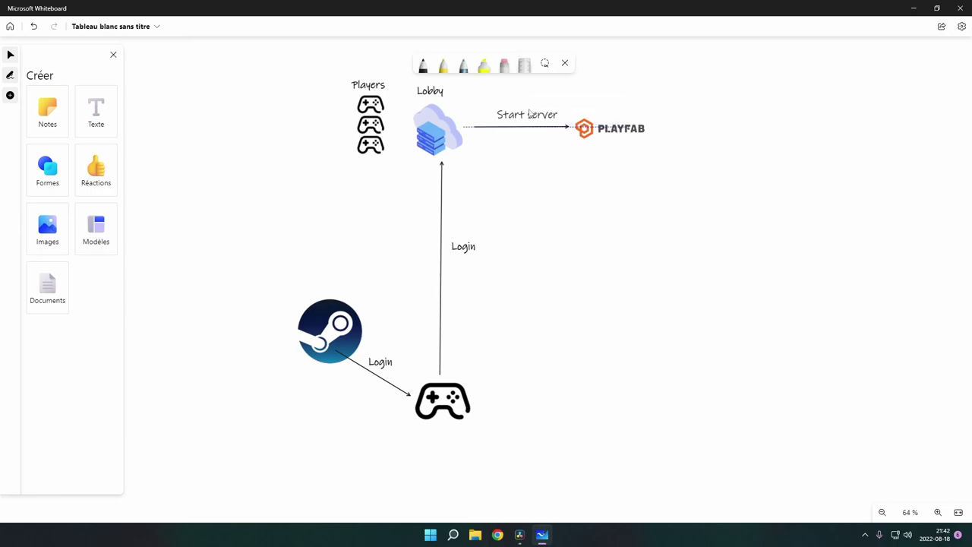
key("ctrl+z")
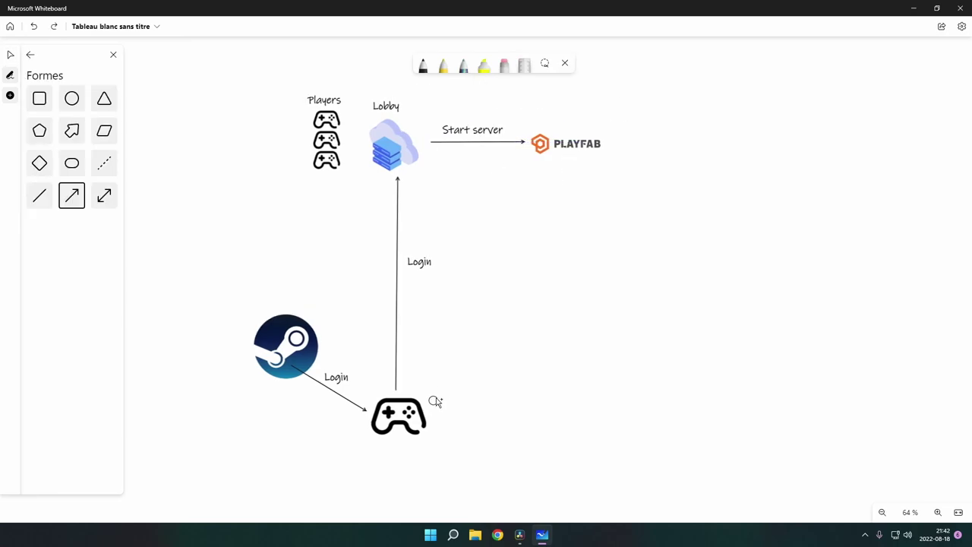
Step: Draw an arrow from the controller to PLAYFAB with a Play the game label beside it
left_click_drag(435, 401, 570, 164)
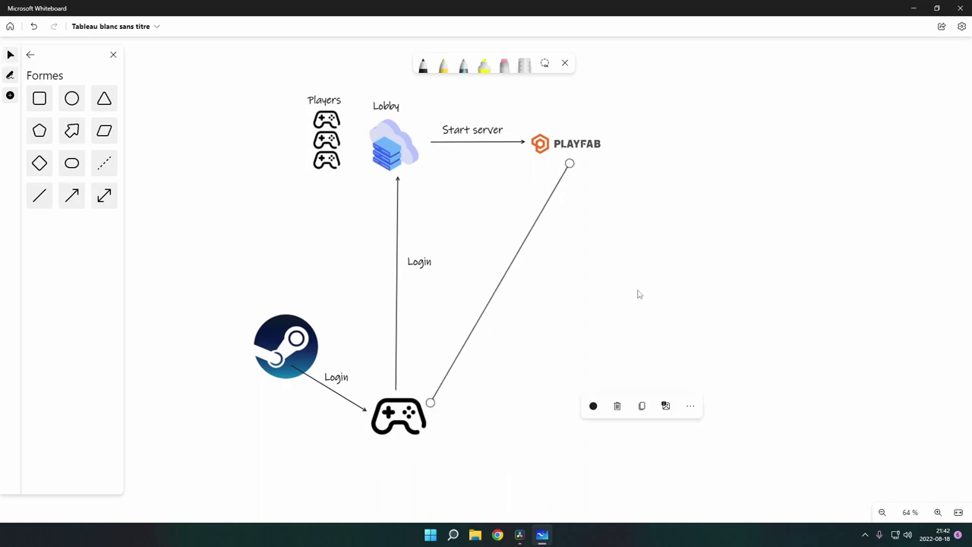
left_click(31, 54)
type("Play the game")
left_click(560, 281)
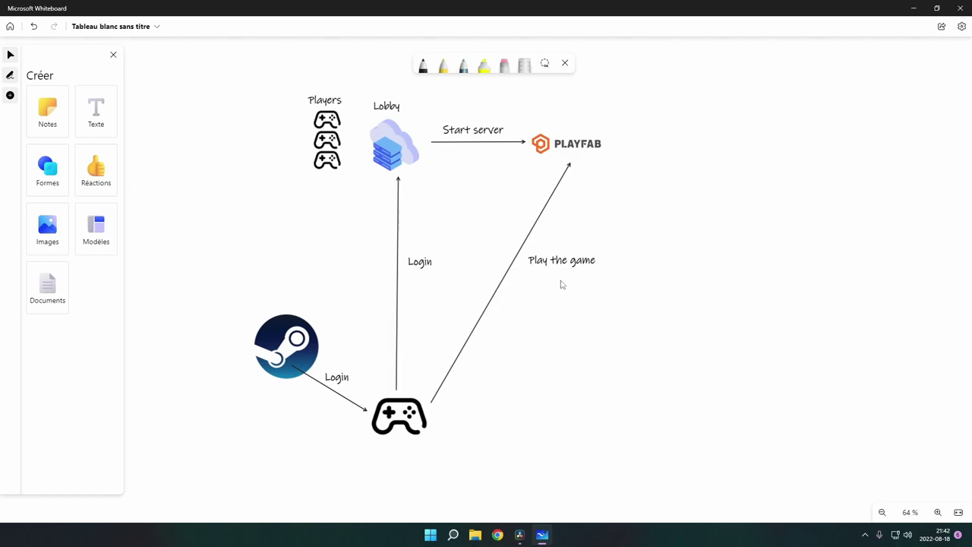
left_click_drag(563, 262, 558, 264)
left_click(523, 334)
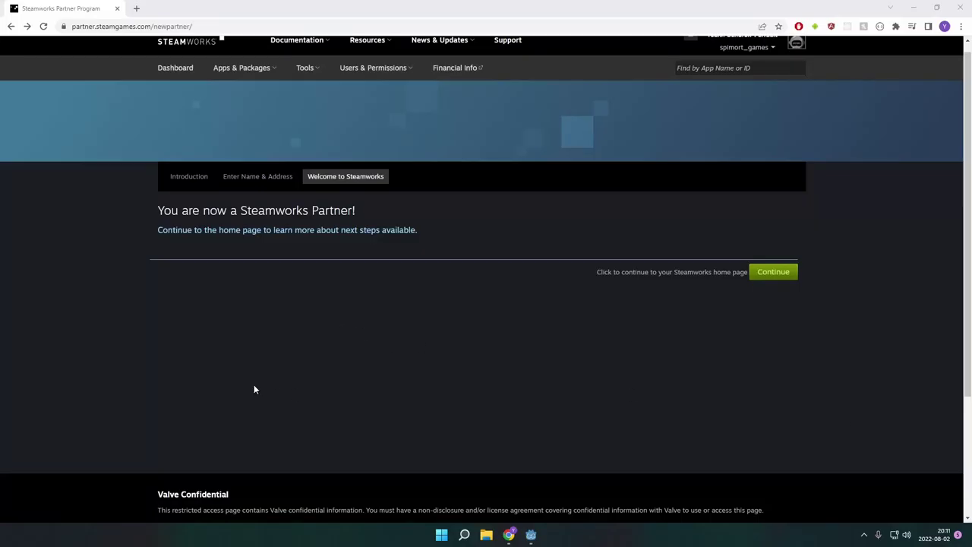
left_click_drag(149, 213, 378, 217)
left_click(367, 211)
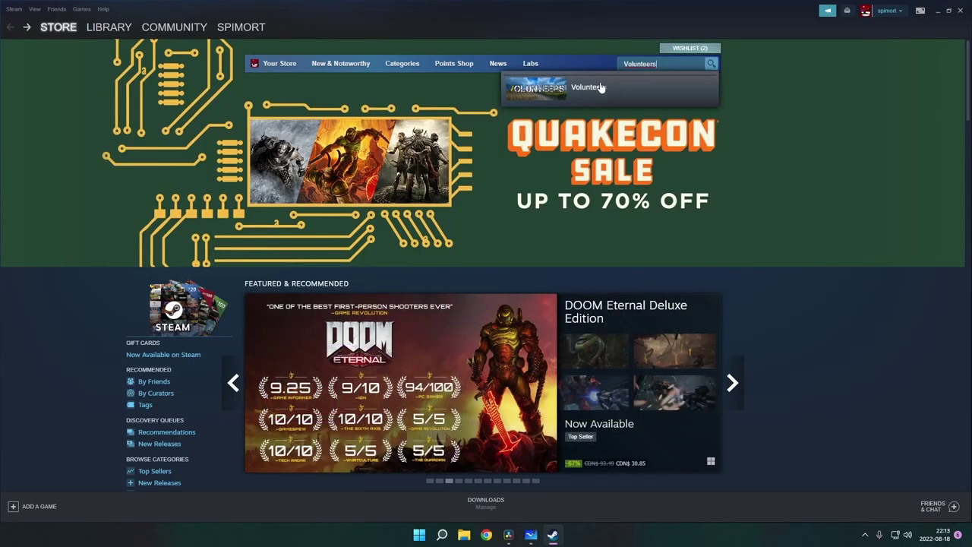
Step: Visit the Volunteers Steam store page, then bring the Steam Friends list in front of the game
left_click(592, 88)
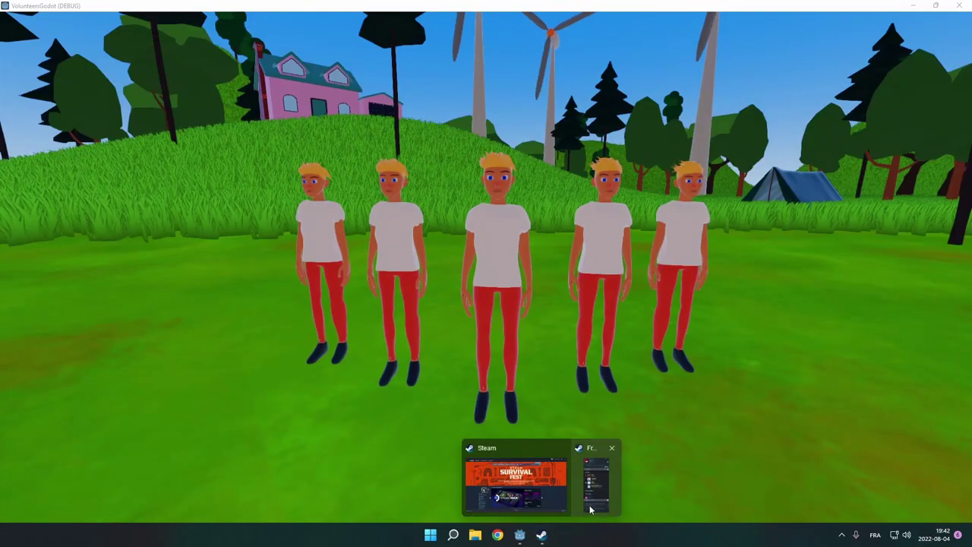
left_click(591, 507)
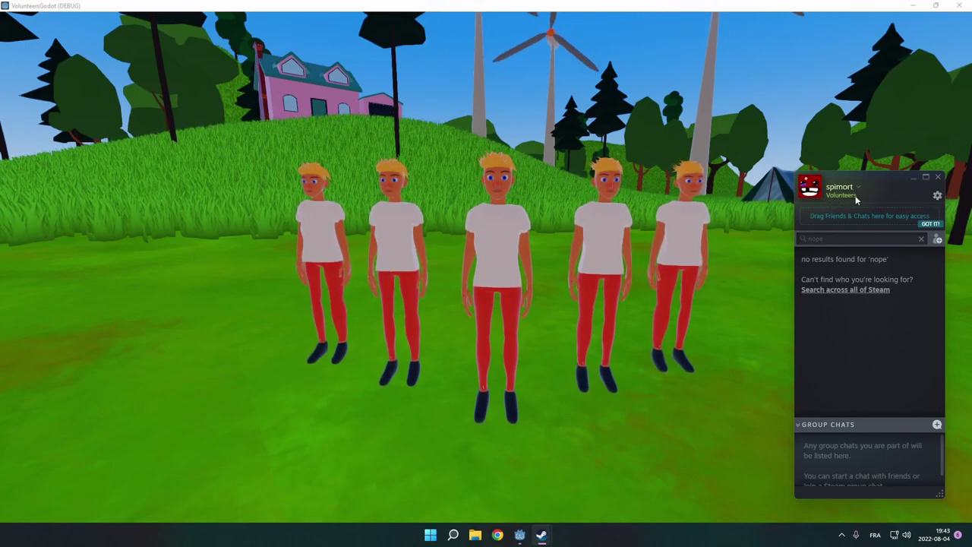
Step: Bring up the Steam in-game overlay with Friends, News and Guides panels over the running game
key("shift+Tab")
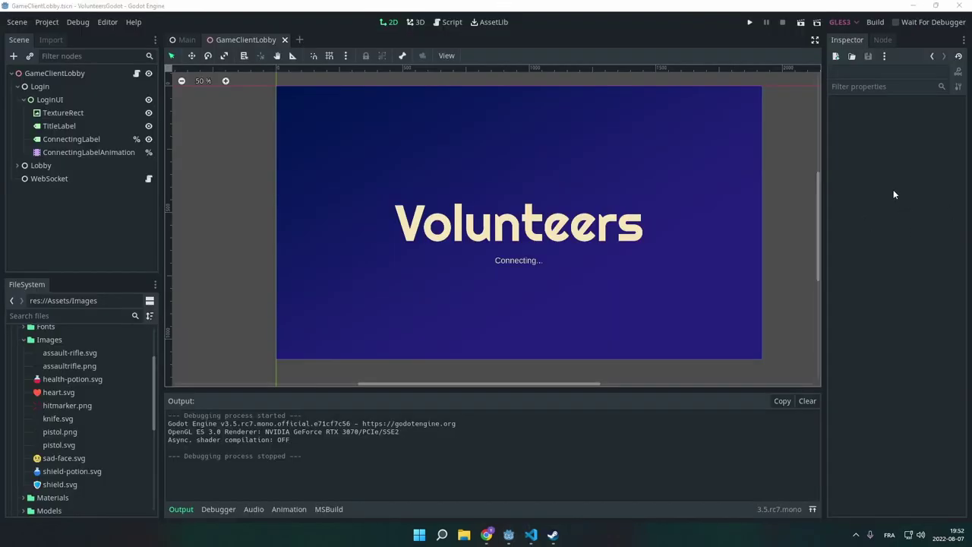
Step: Run the GameClientLobby project to confirm it welcomes the logged-in Steam user
left_click(750, 23)
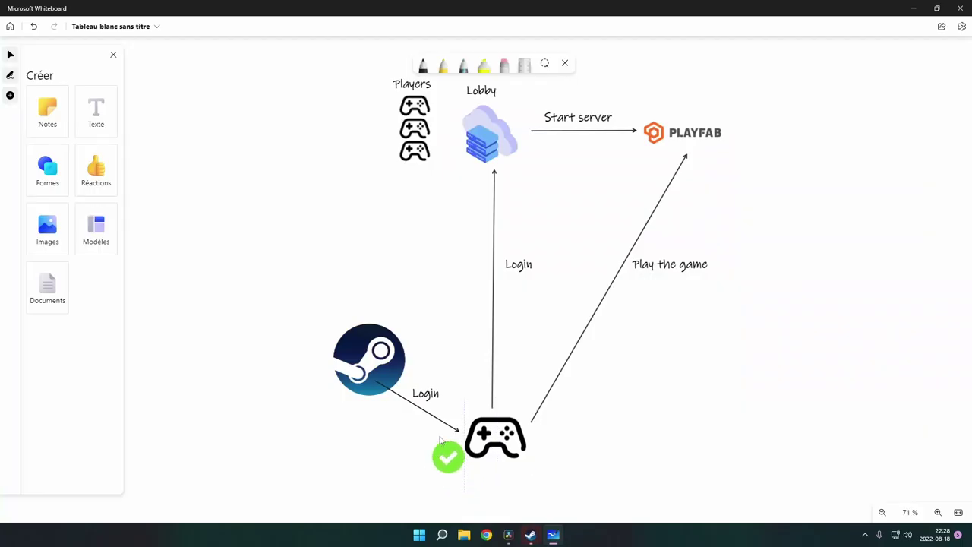
Step: Place a green check mark on the Steam-to-controller Login arrow in the whiteboard diagram
left_click_drag(445, 446, 500, 292)
left_click(462, 365)
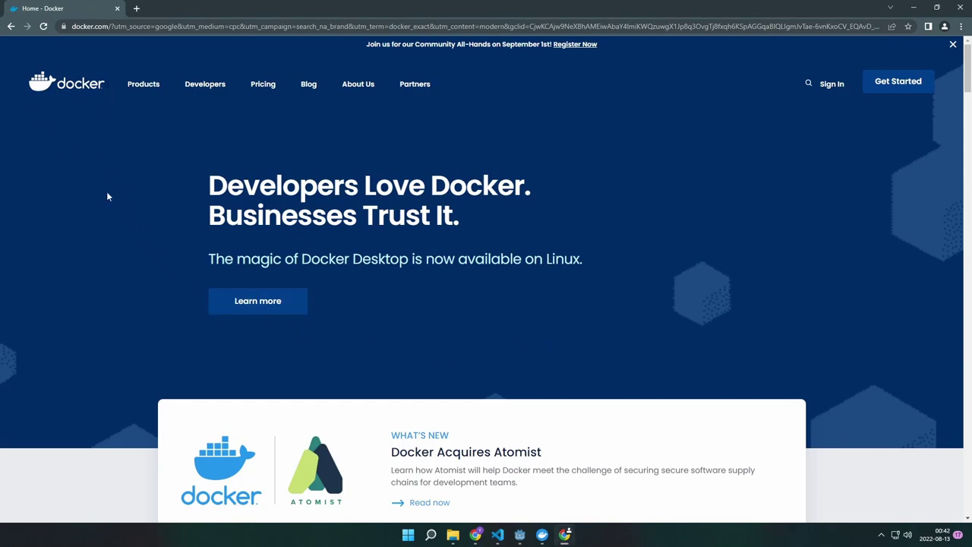
Step: Highlight phrases in Docker's Run section, then close Chrome and list the local volunteersdocker image
scroll(202, 238, "down", 10)
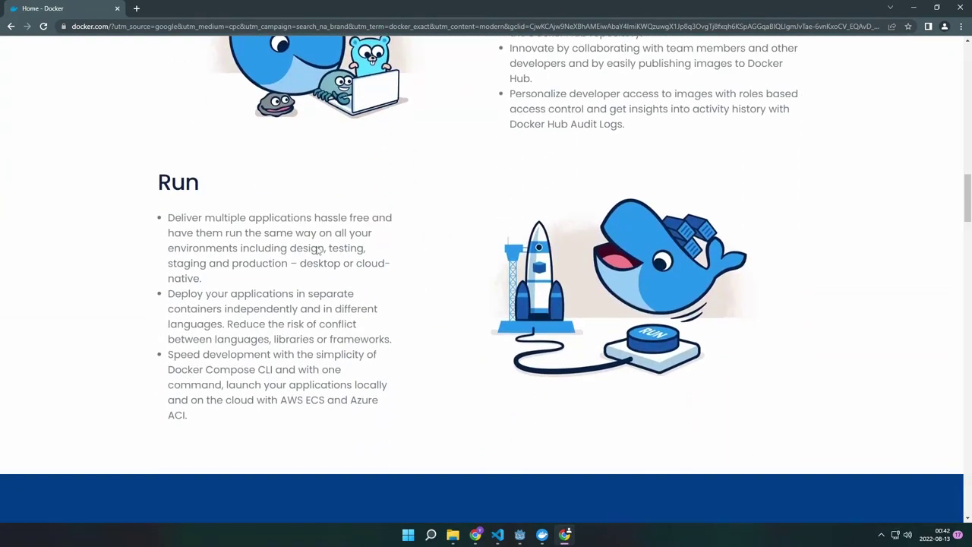
scroll(317, 251, "down", 3)
scroll(299, 251, "up", 2)
left_click_drag(157, 143, 205, 143)
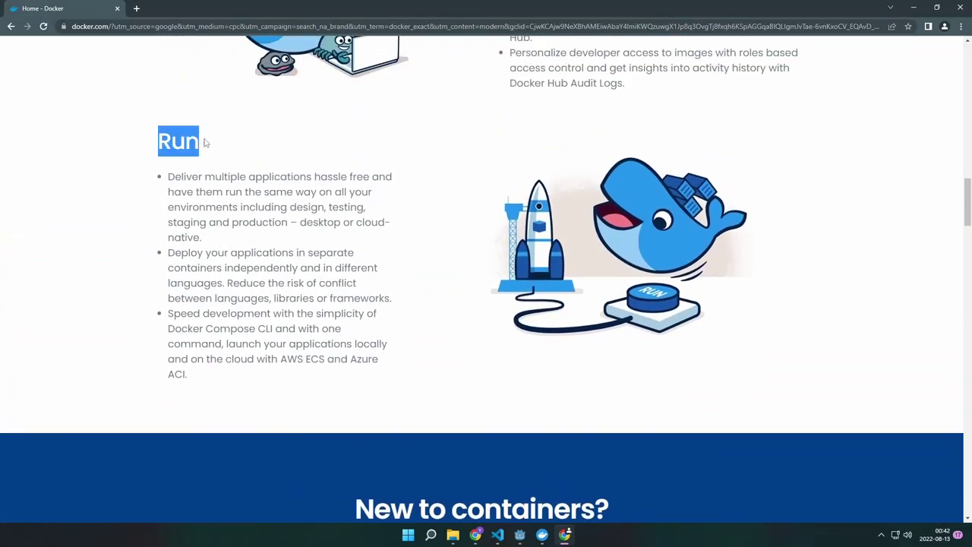
left_click(175, 175)
left_click_drag(183, 177, 339, 239)
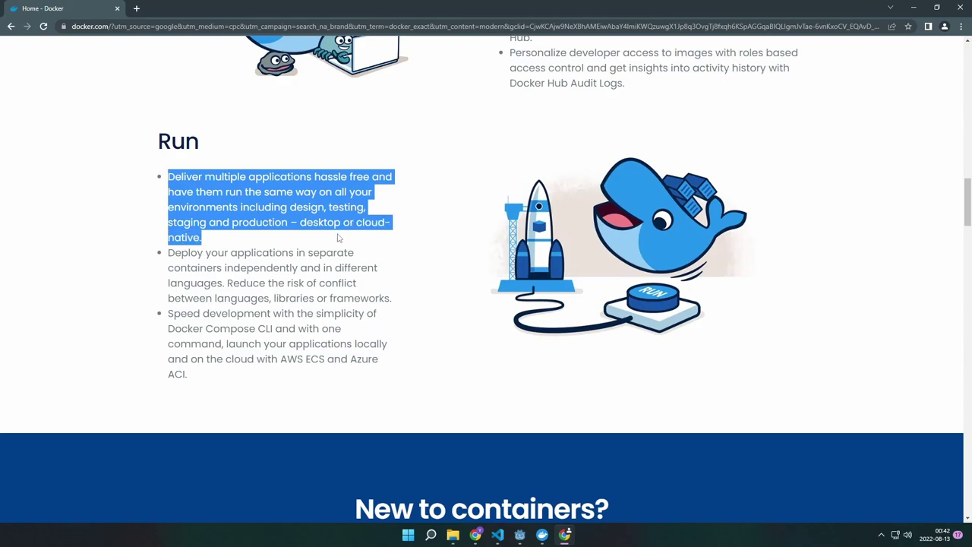
left_click(183, 176)
left_click_drag(166, 177, 314, 177)
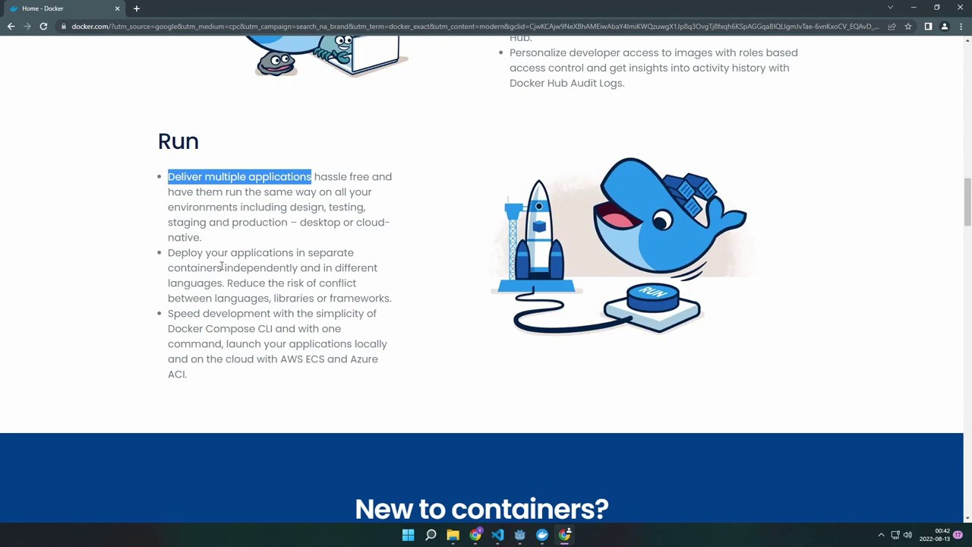
left_click_drag(169, 255, 295, 267)
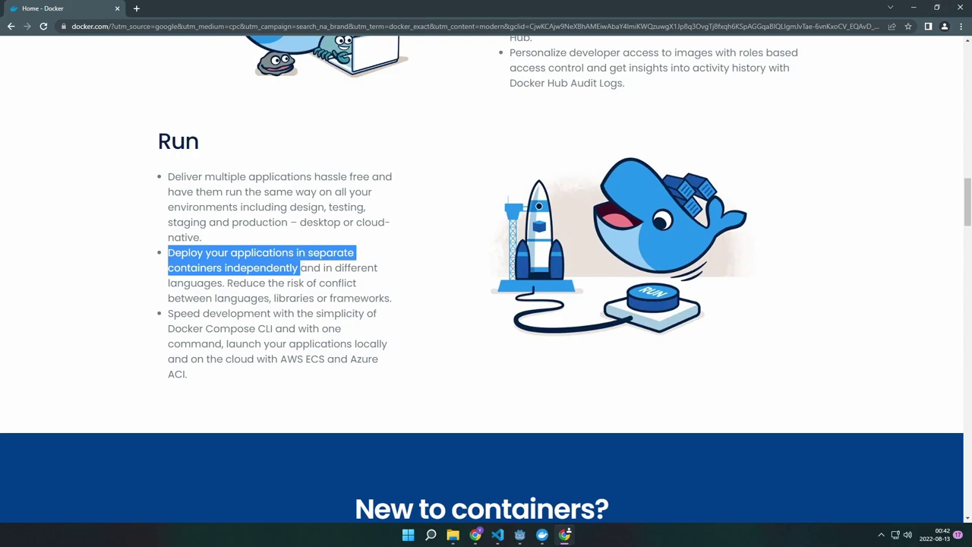
left_click(959, 8)
left_click(40, 66)
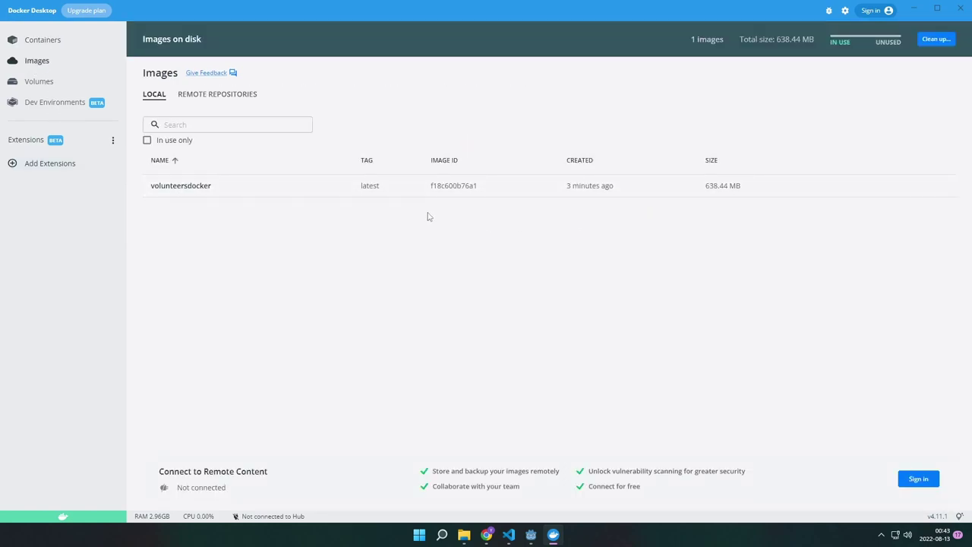
Step: Run a container from the volunteersdocker image and start matchmaking in the first game client
mouse_move(910, 189)
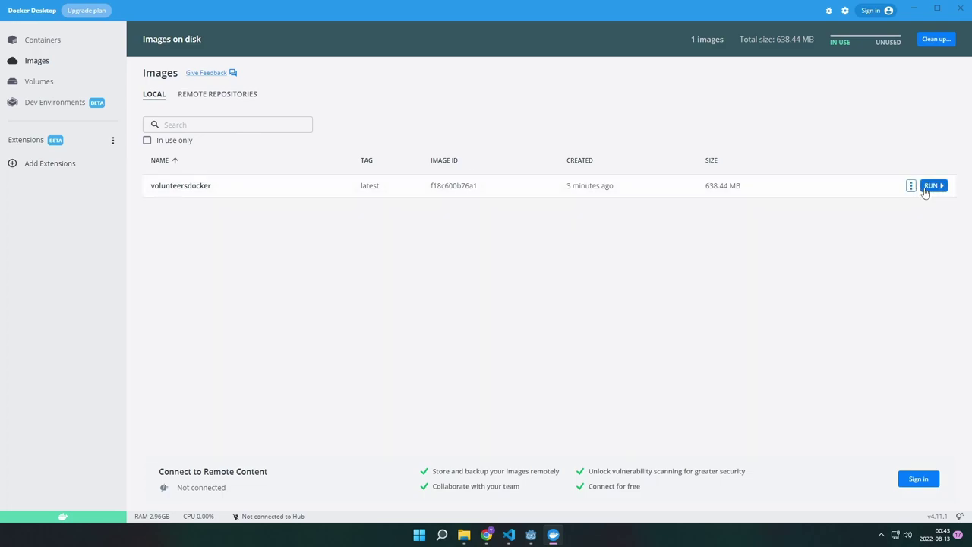
left_click(930, 187)
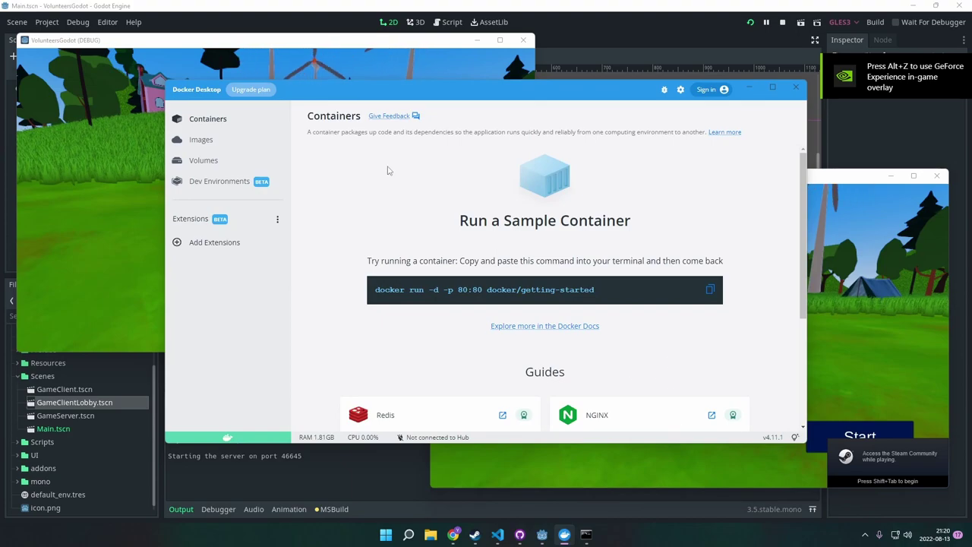
left_click(384, 72)
left_click(446, 302)
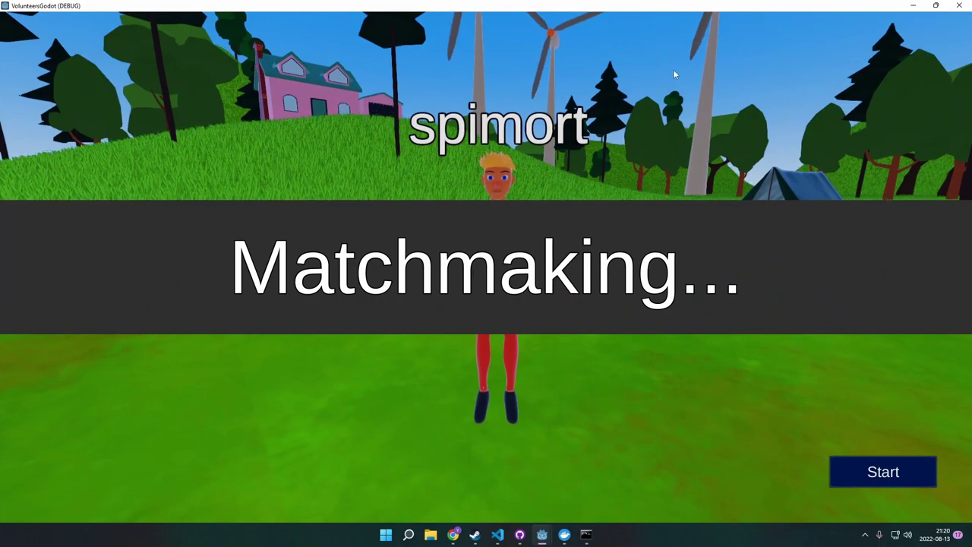
Step: Shrink the first game window and start matchmaking in the second game client
left_click_drag(486, 5, 289, 34)
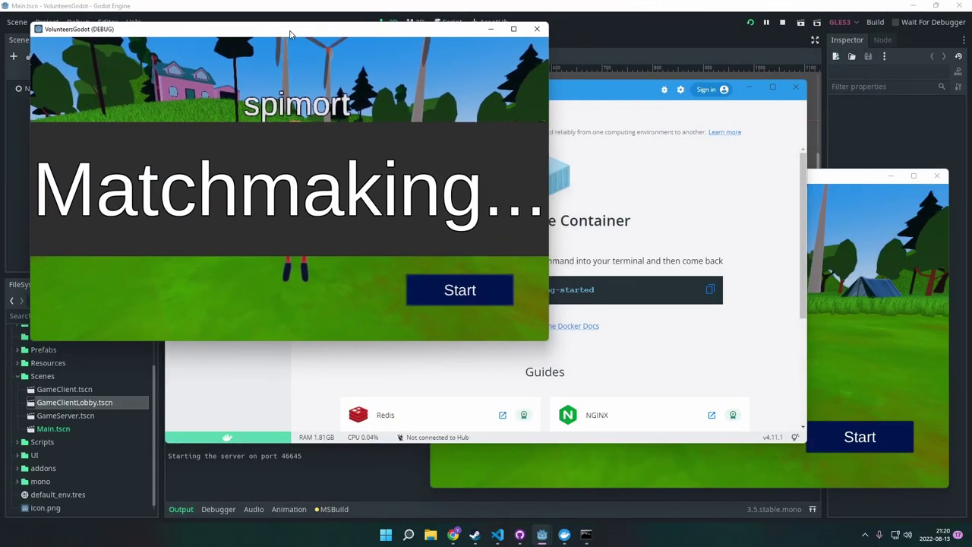
left_click(903, 324)
left_click(858, 437)
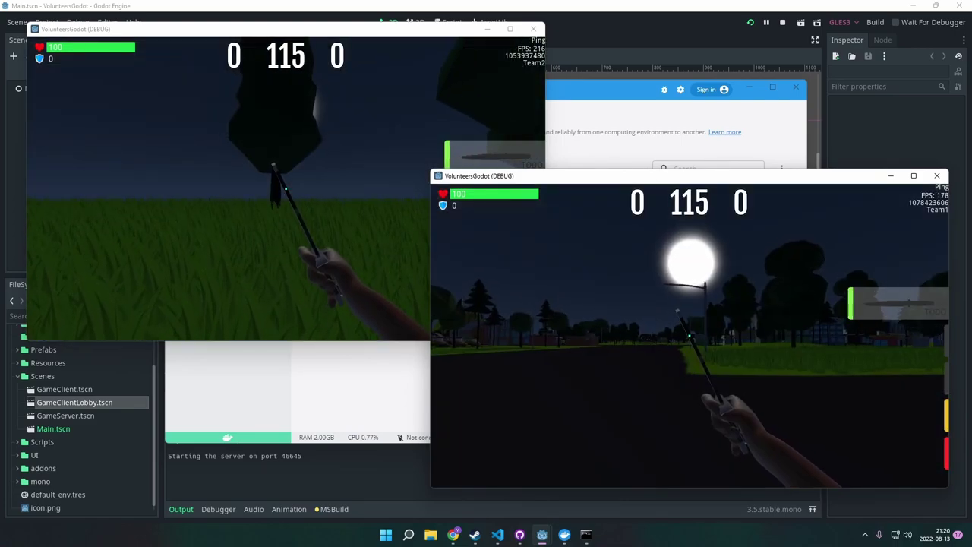
Step: Check the container in Docker Desktop, then place a green check beside the lobby in Whiteboard
key("alt+Tab")
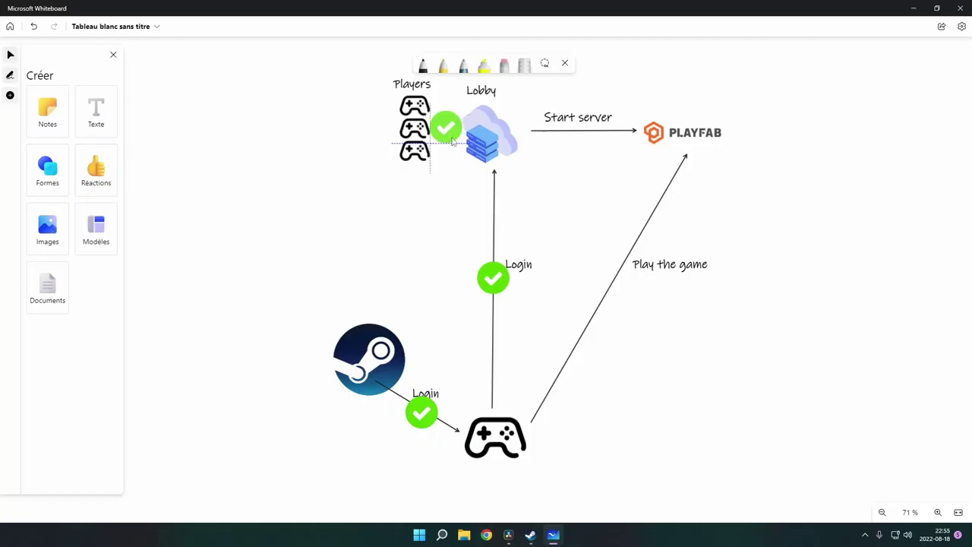
left_click_drag(453, 141, 448, 130)
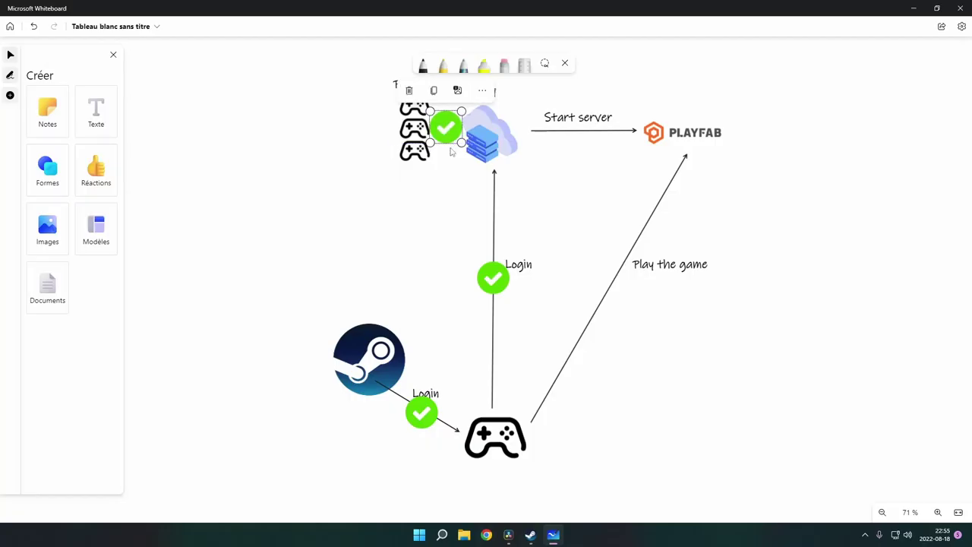
left_click(342, 268)
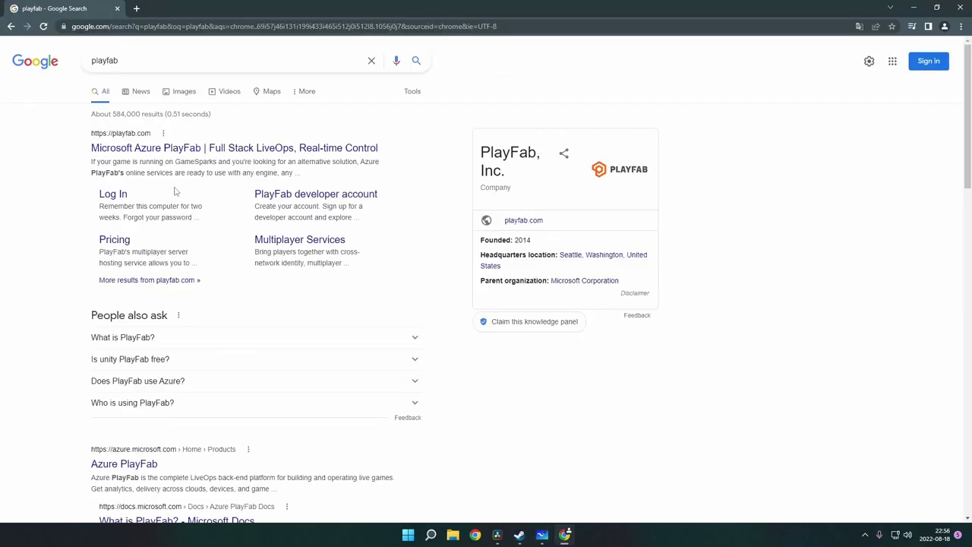
Step: Open the Microsoft Azure PlayFab site and highlight its Multiplayer Servers service, then return to the top
left_click(152, 149)
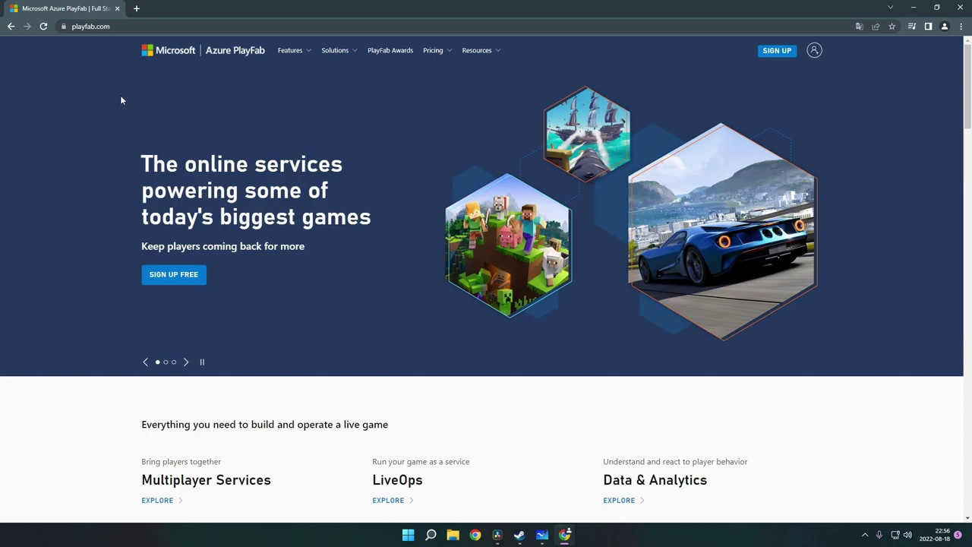
scroll(460, 281, "down", 3)
scroll(61, 190, "down", 2)
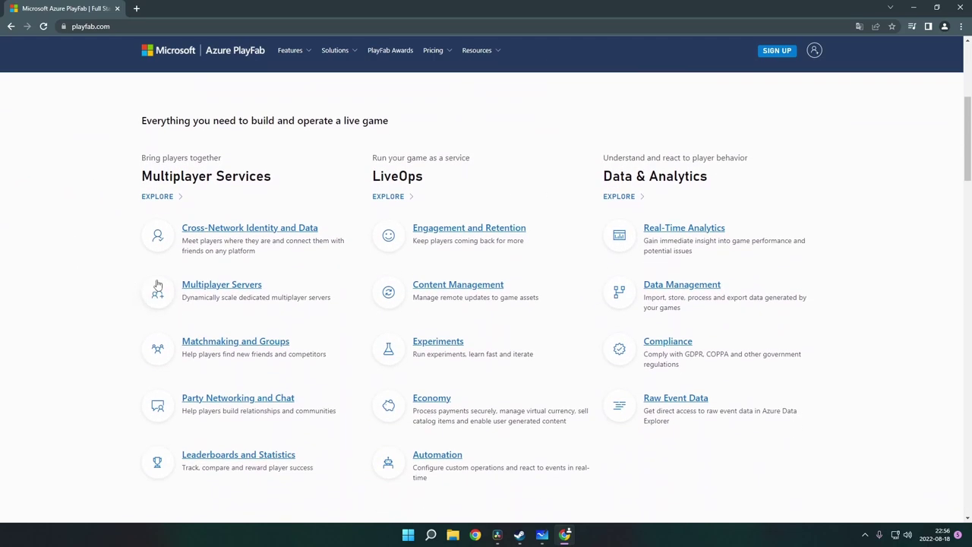
left_click_drag(157, 284, 261, 281)
left_click(82, 298)
scroll(81, 300, "up", 4)
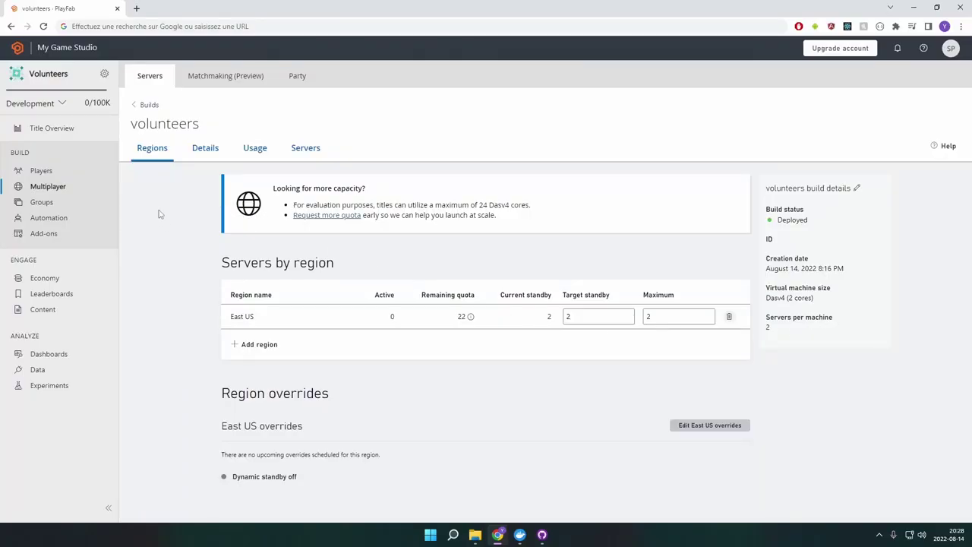
Step: Select the volunteers build's title name on the PlayFab build page
double_click(62, 74)
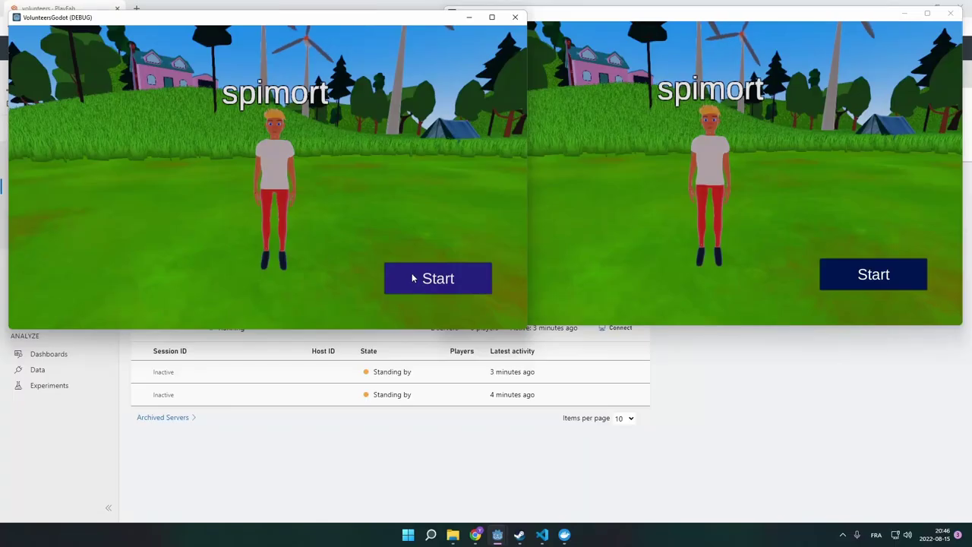
Step: Start matchmaking in both game windows and load the pending PlayFab server update
left_click(410, 277)
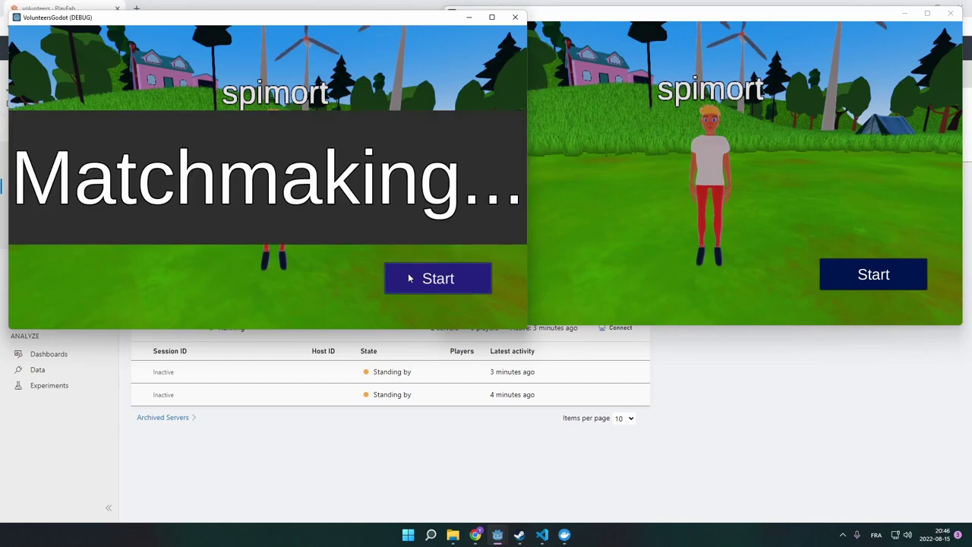
left_click(686, 232)
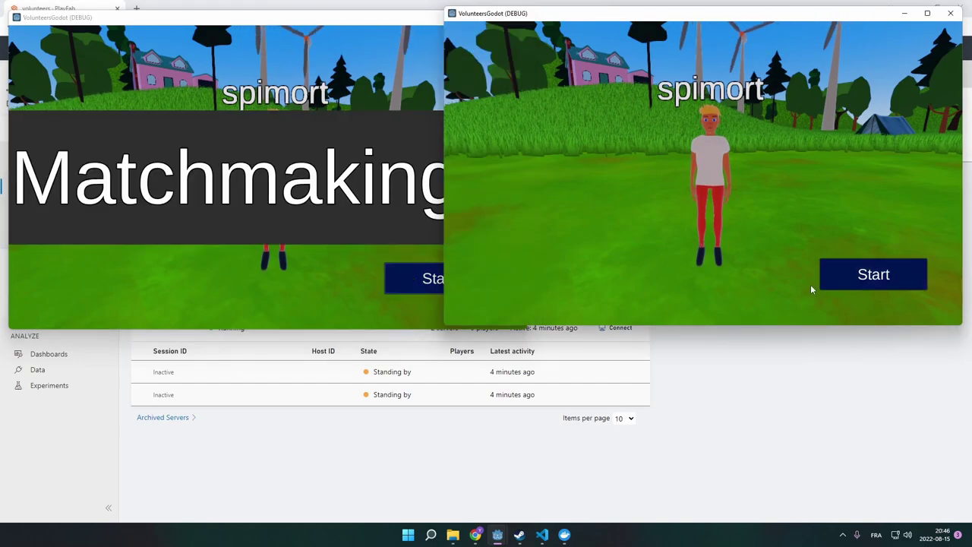
left_click(845, 284)
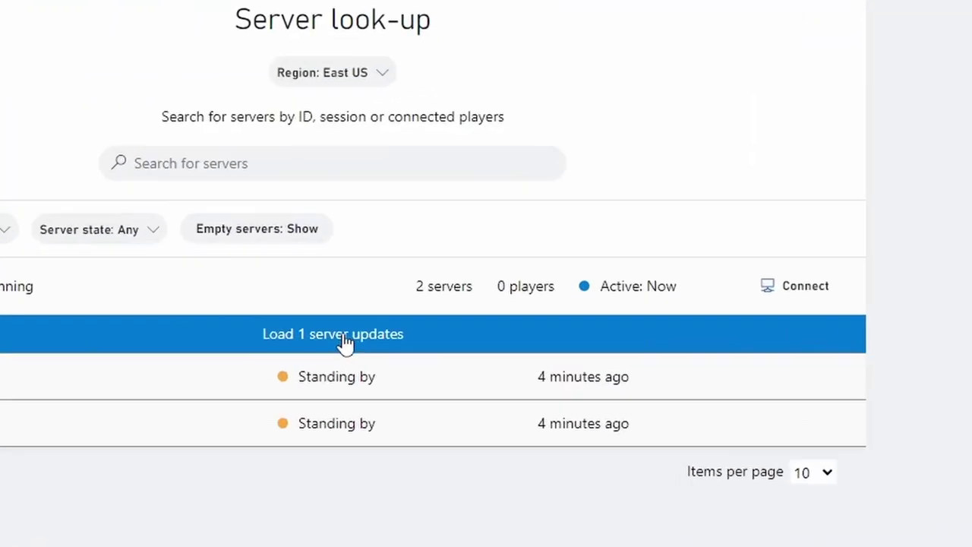
left_click(395, 354)
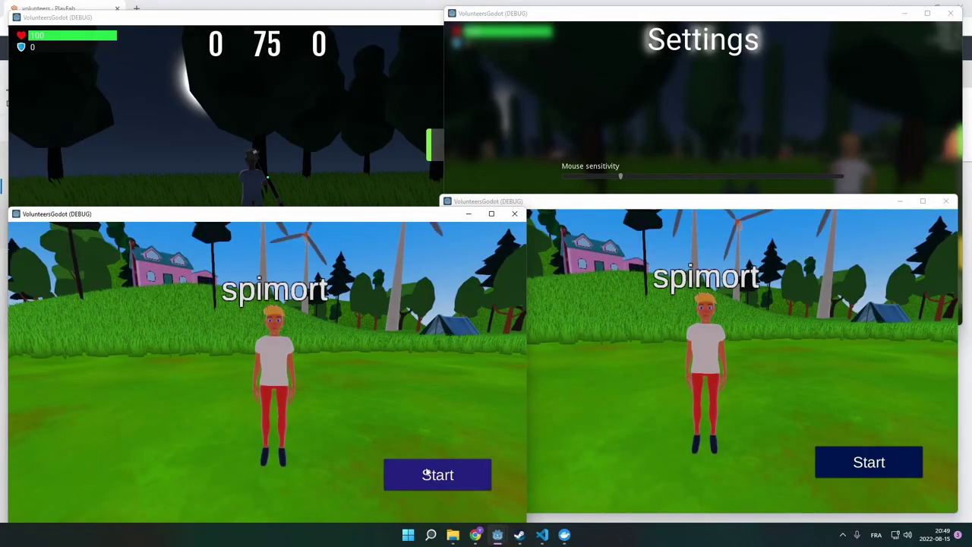
Step: Start matchmaking again in both windows and select the two Active server rows in PlayFab
left_click(423, 480)
left_click(660, 328)
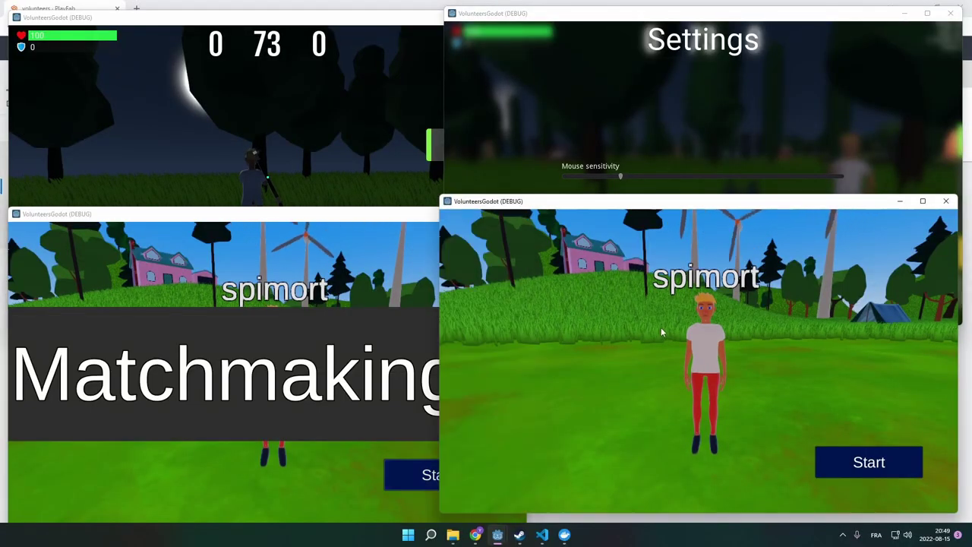
left_click(866, 465)
mouse_move(475, 535)
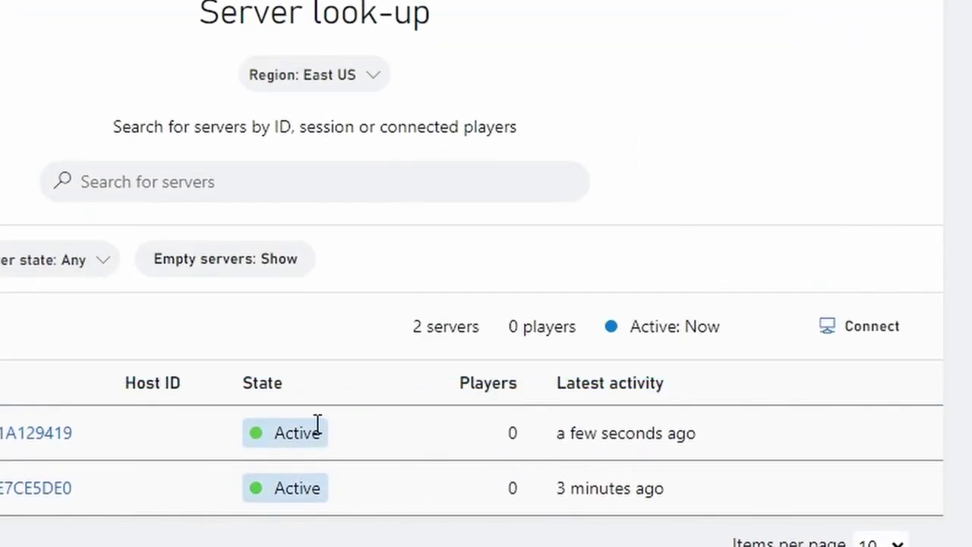
left_click_drag(326, 435, 239, 506)
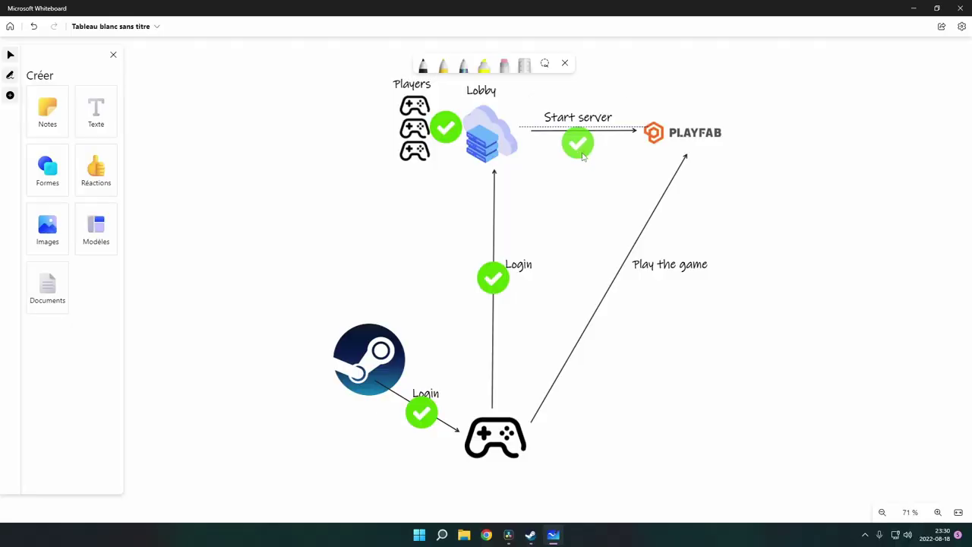
Step: Copy the Start server checkmark and paste the duplicate onto the Play the game arrow
left_click(577, 143)
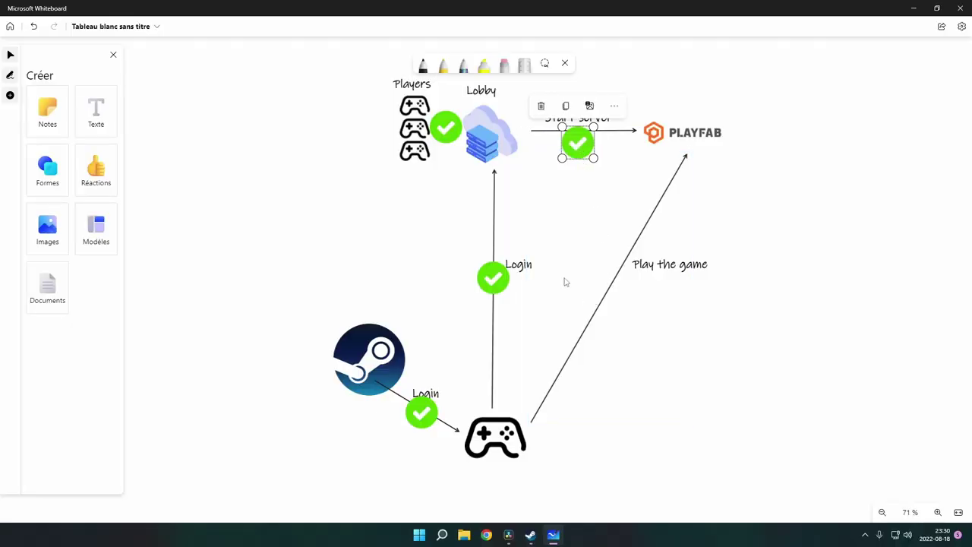
key("ctrl+c")
key("ctrl+v")
left_click(758, 302)
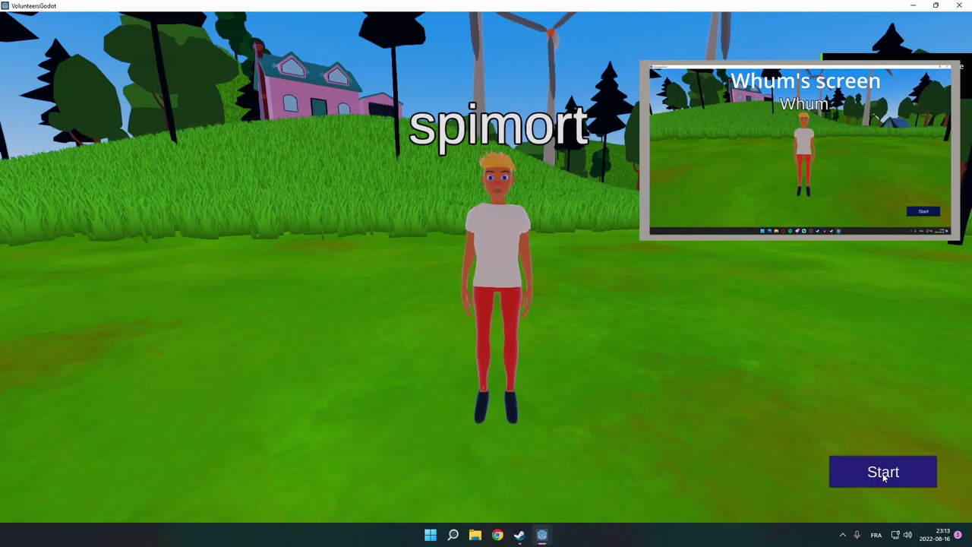
Step: Matchmake into an online match and walk down the road under the Roller Coaster building's roof
left_click(884, 475)
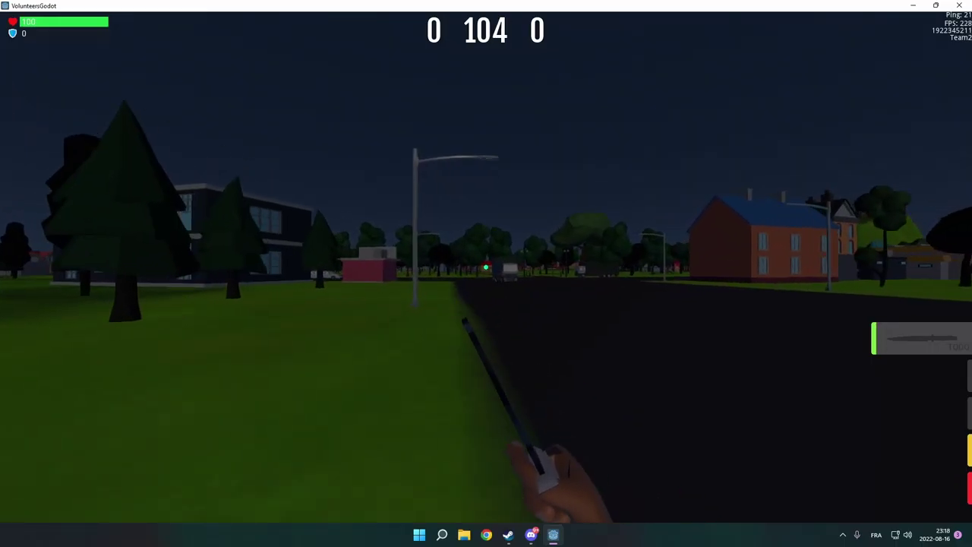
key("w")
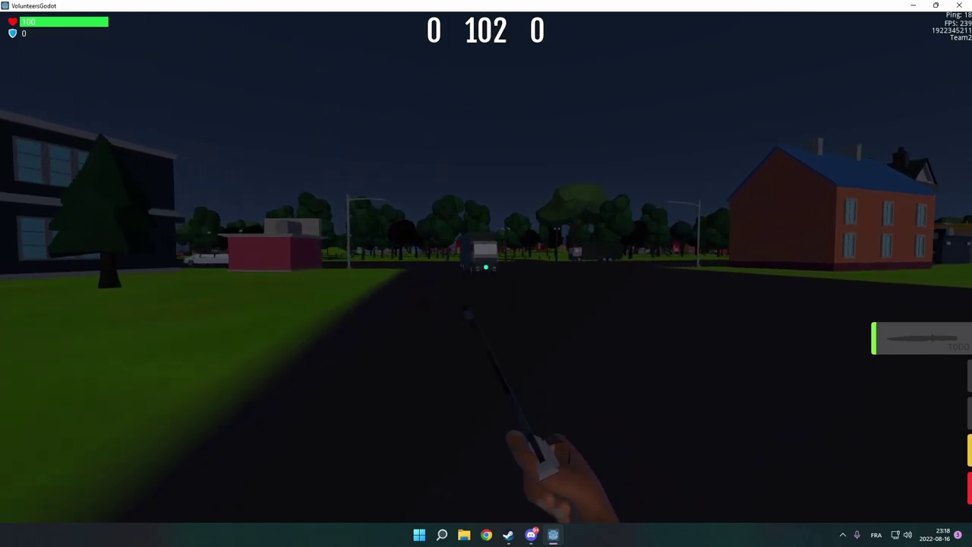
key("w")
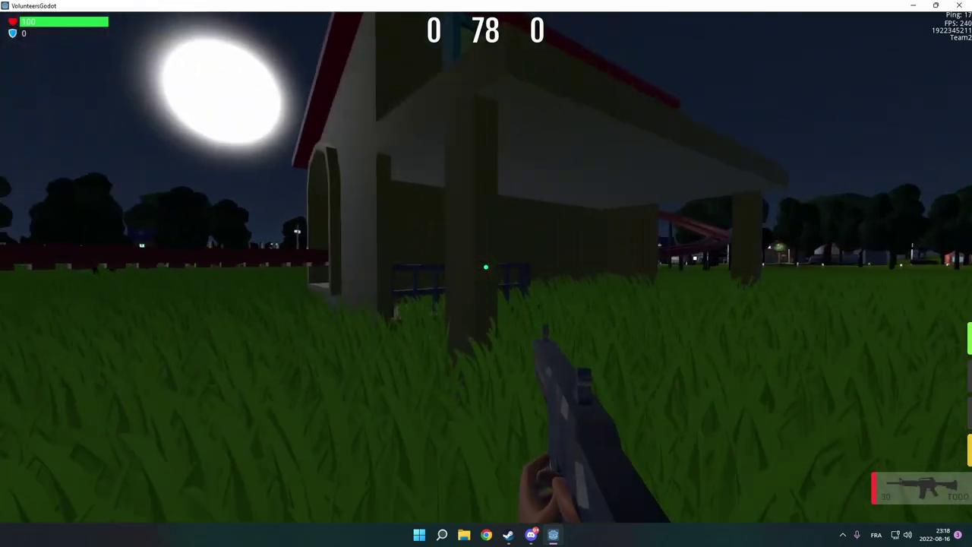
key("w")
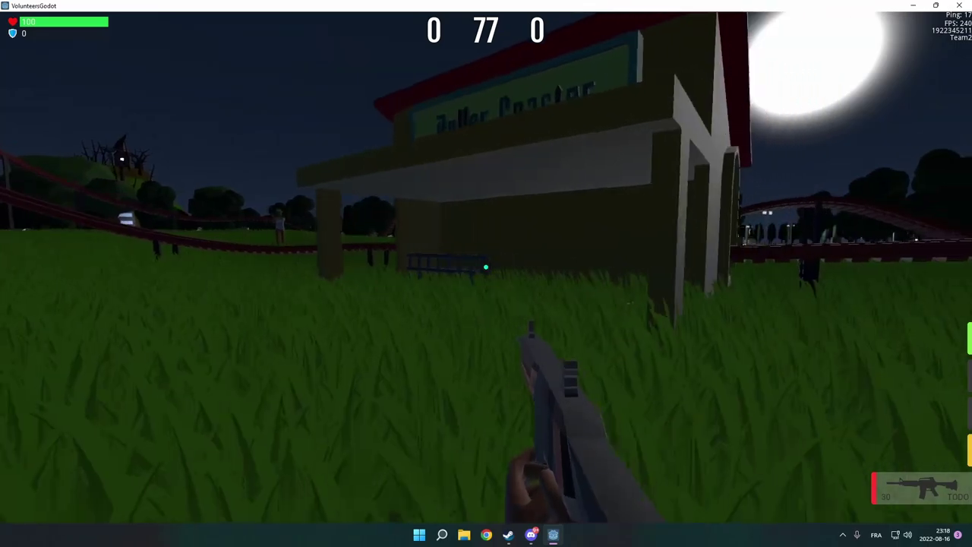
key("w")
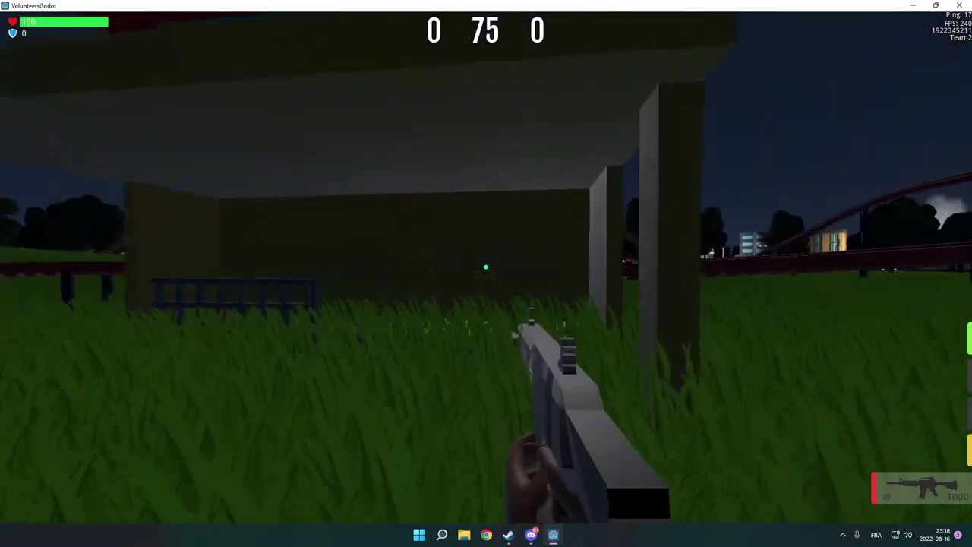
Step: Fire the rifle, then reposition against the wall under the Roller Coaster building
left_click(486, 267)
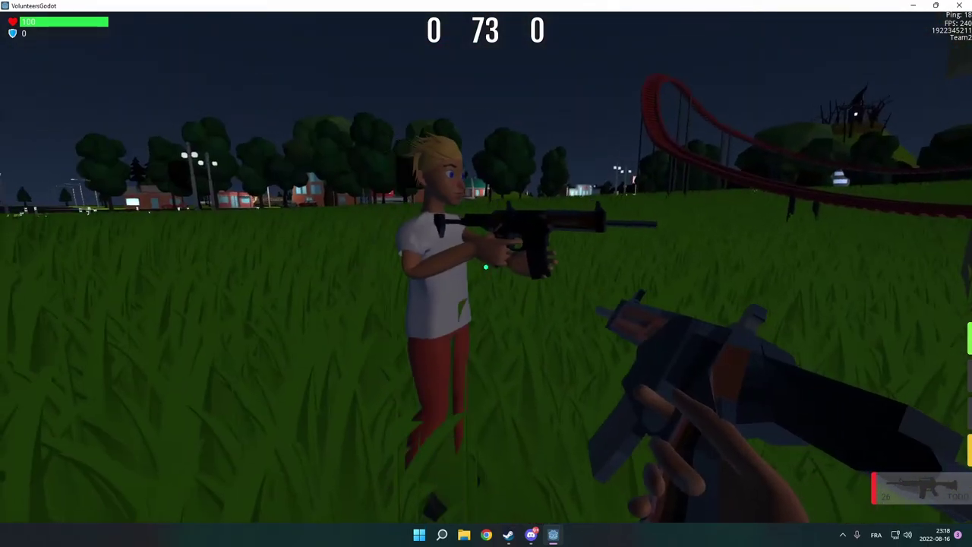
key("w")
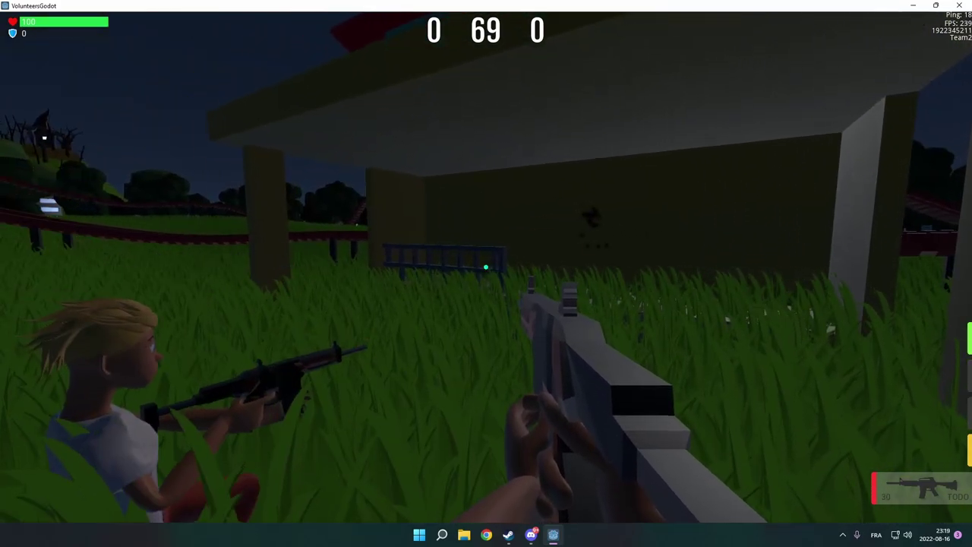
key("s")
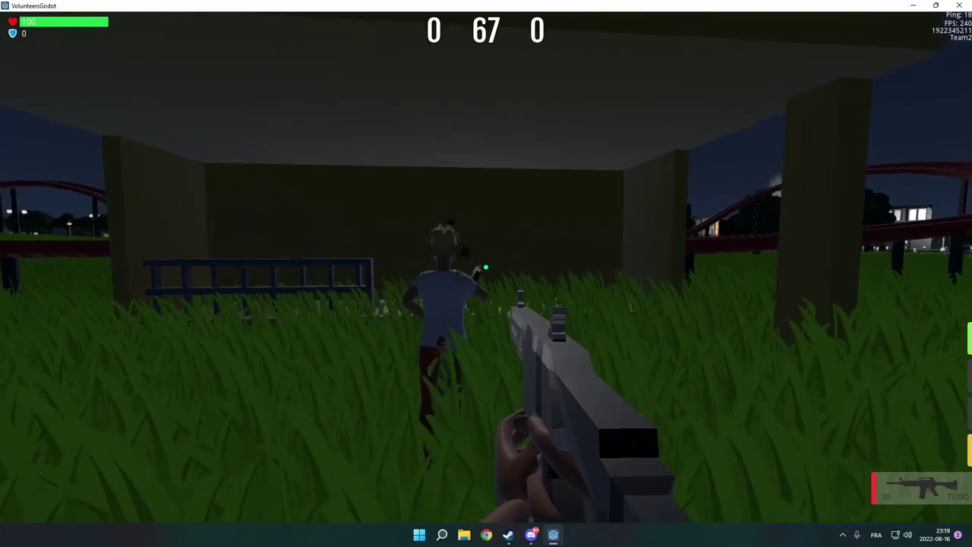
key("w")
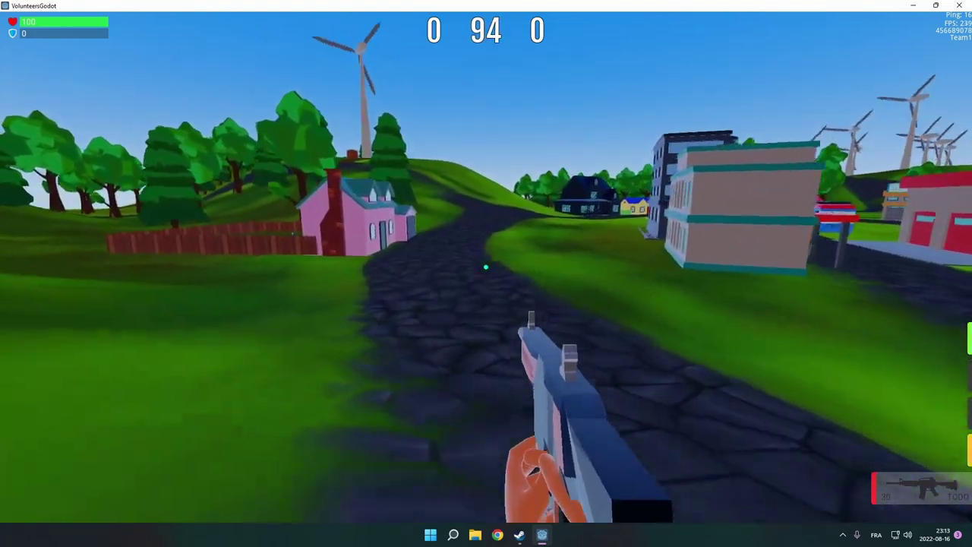
Step: Walk through town past the ice-cream truck to the red building's garage door
key("w")
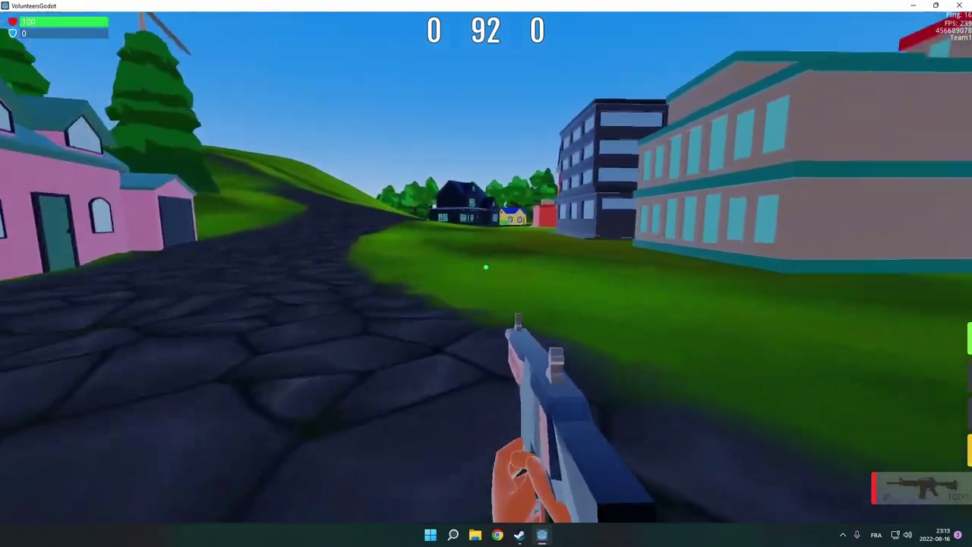
key("w")
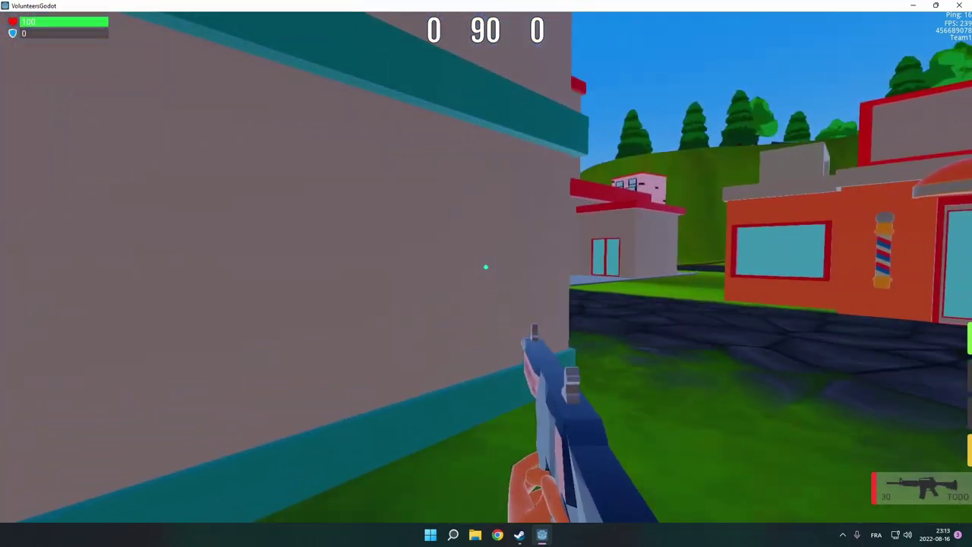
key("w")
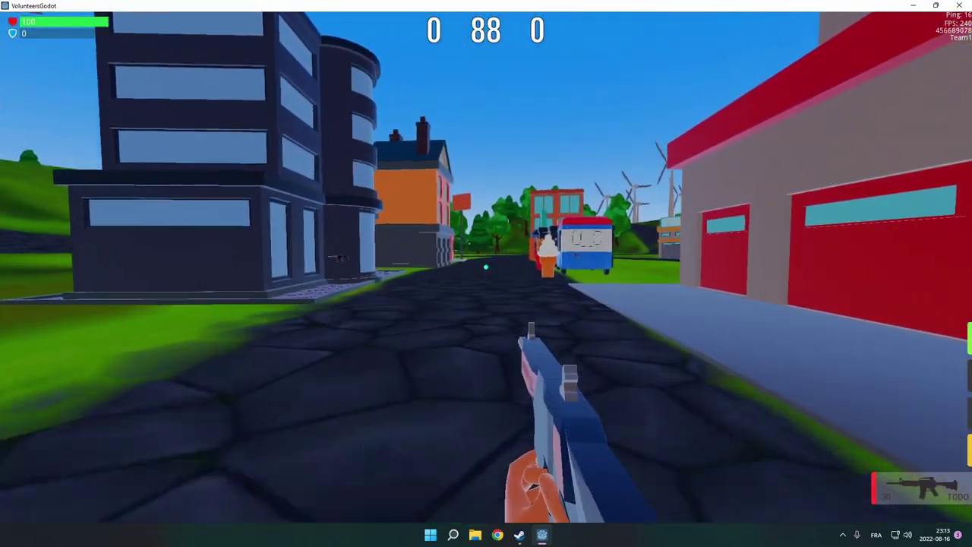
key("w")
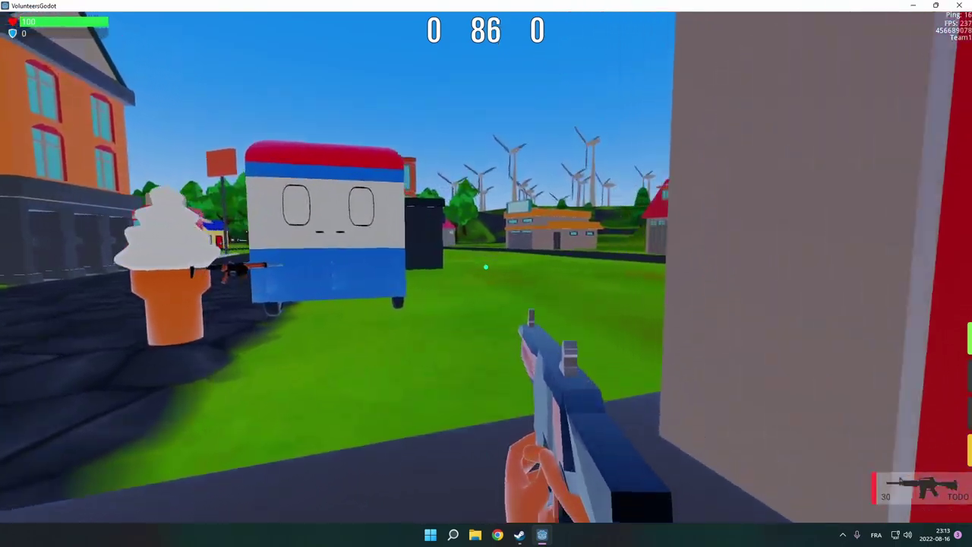
key("w")
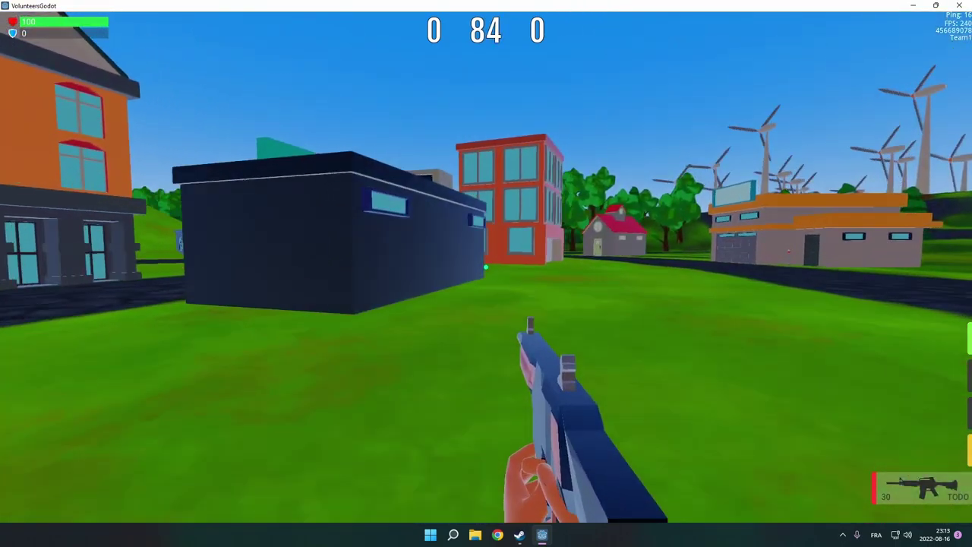
key("w")
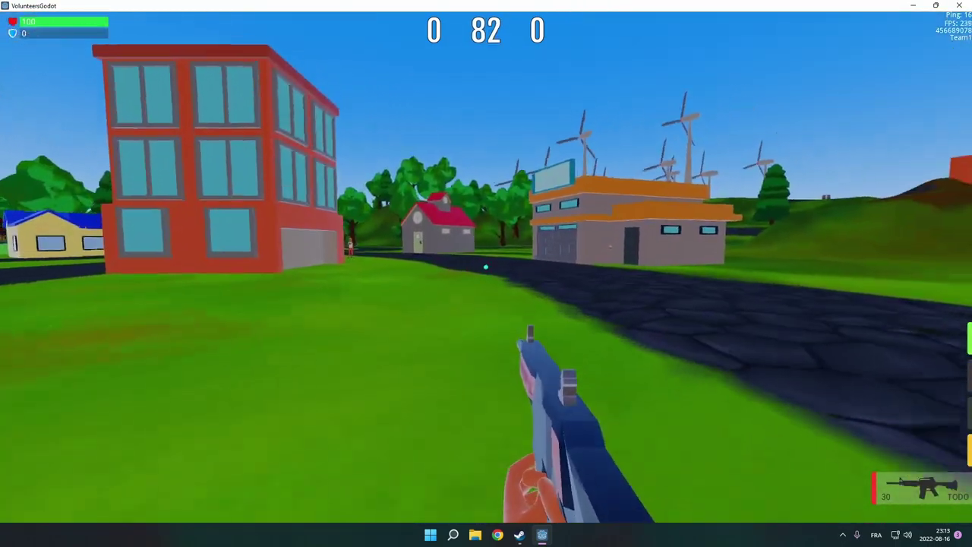
key("w")
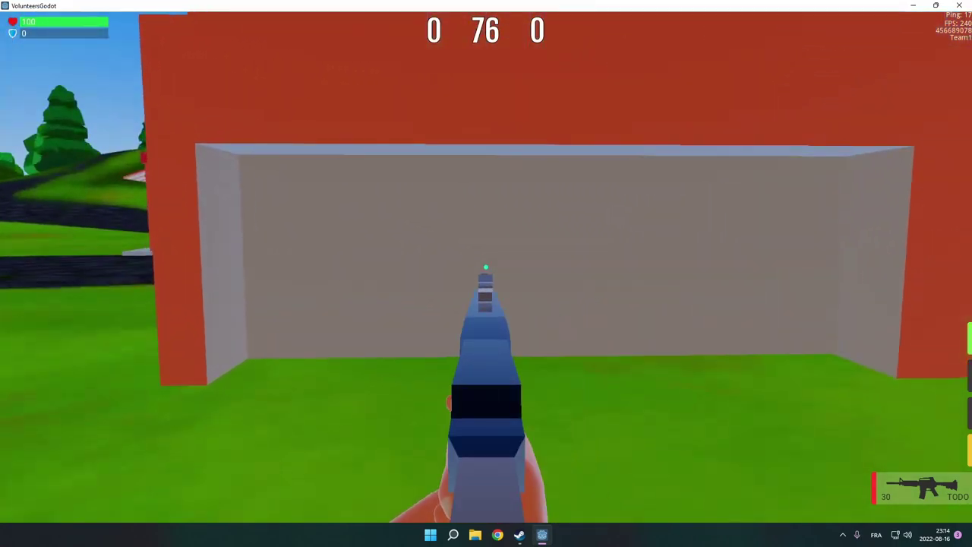
Step: Shoot bullet holes into the garage door, then reload the rifle to 30 rounds
left_click(486, 267)
left_click(486, 266)
key("s")
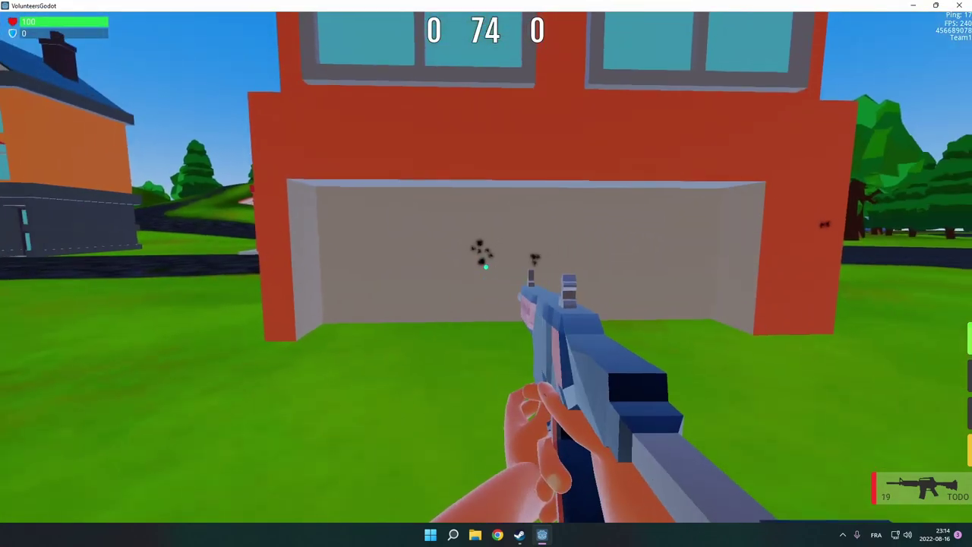
key("r")
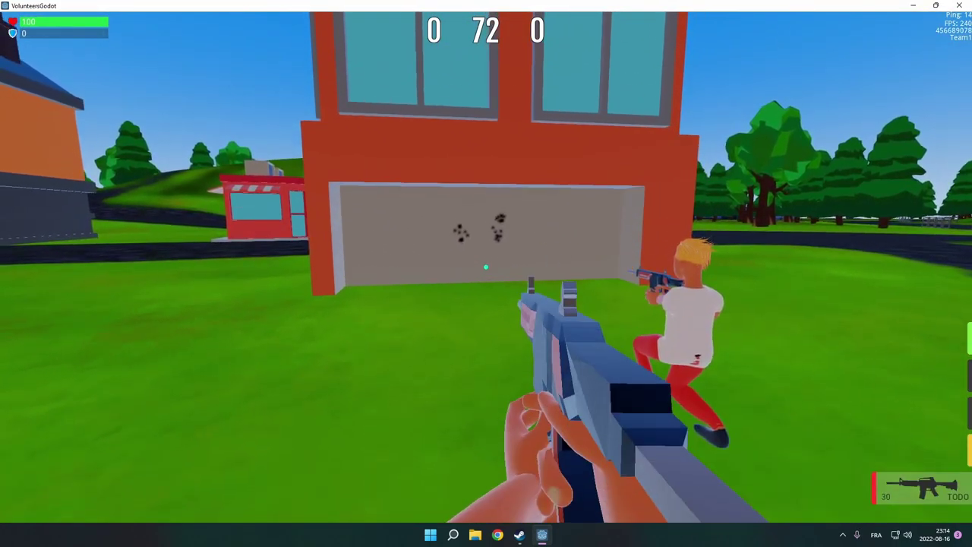
key("w")
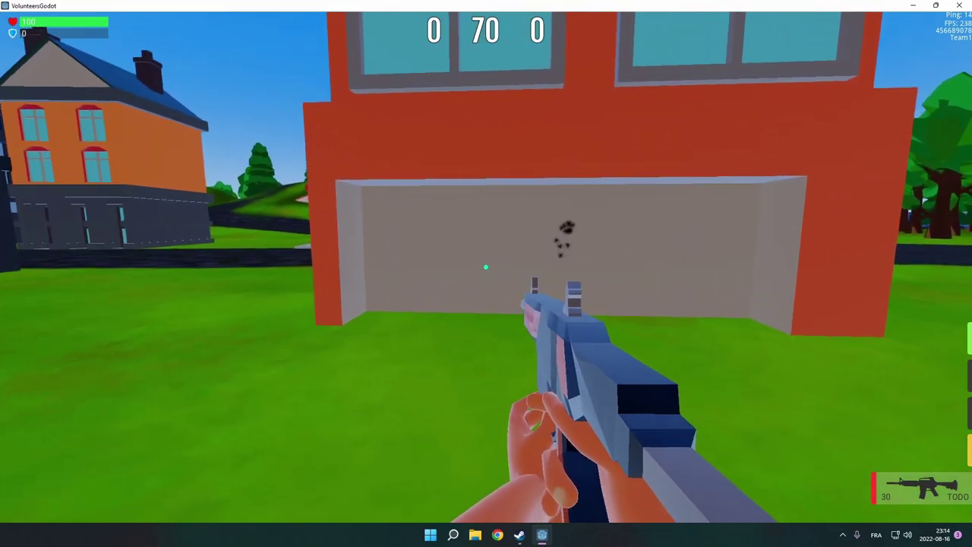